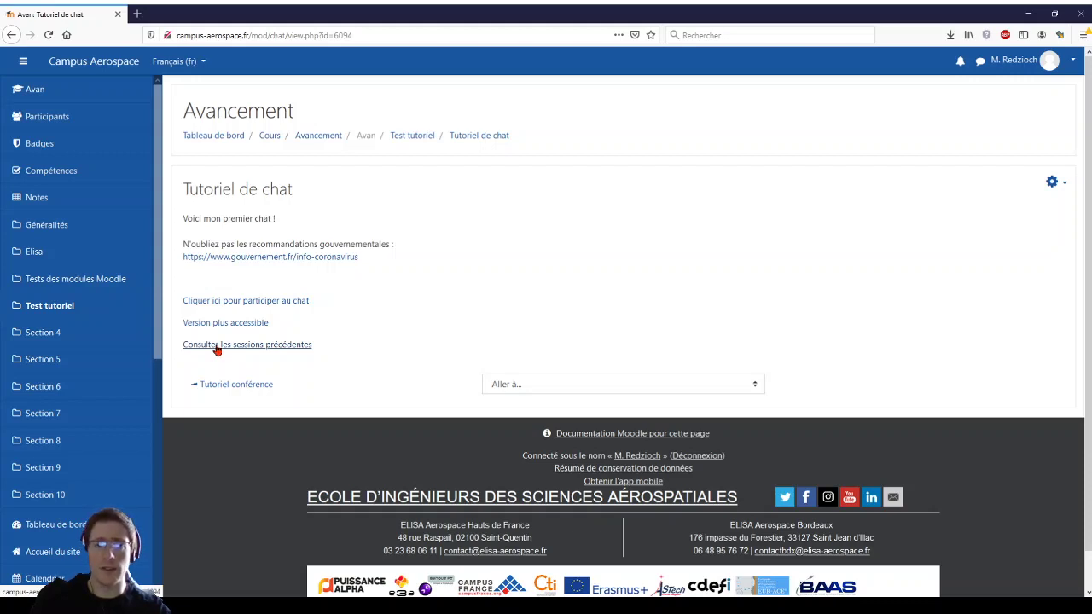
# Open the past sessions of the "Tutoriel de chat" activity and view the 17 mars 2020 session's transcript.
pyautogui.click(211, 348)
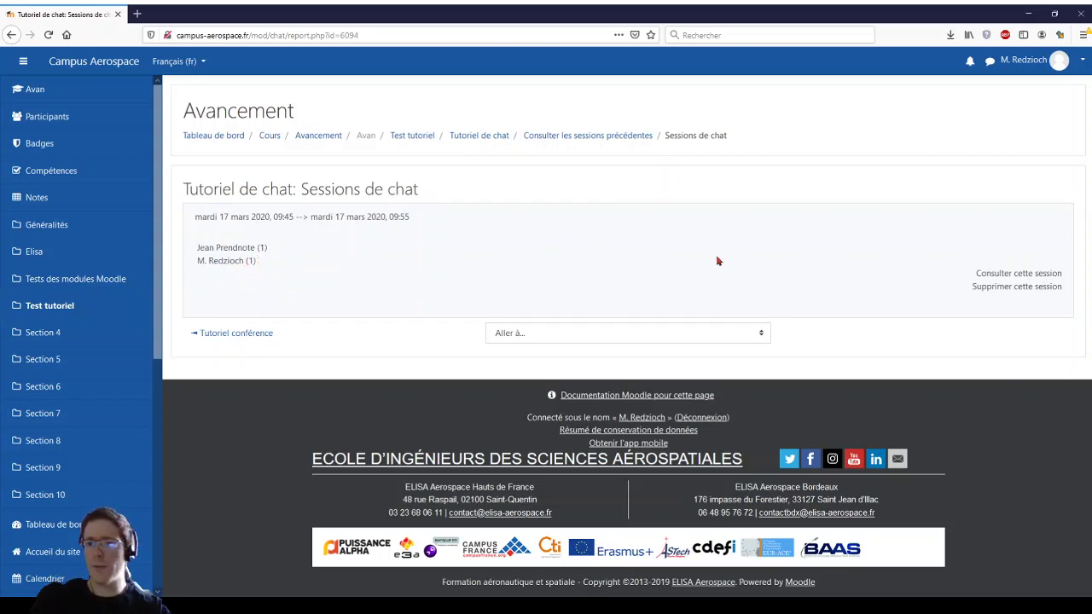
pyautogui.click(1031, 275)
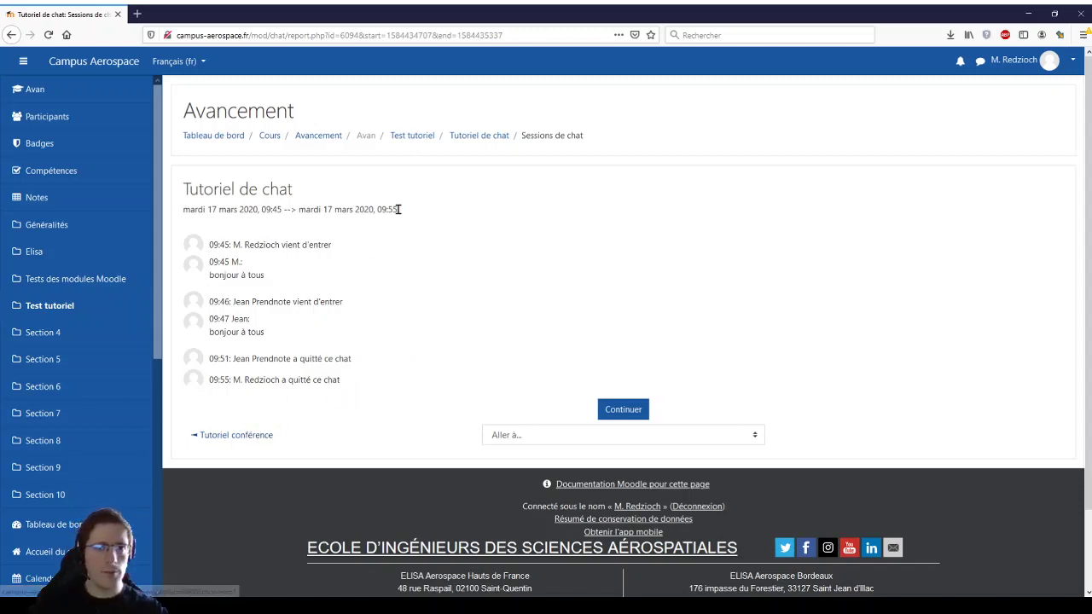
# Return to the course page and add a new Forum activity to the "Test tutoriel" section.
pyautogui.click(365, 141)
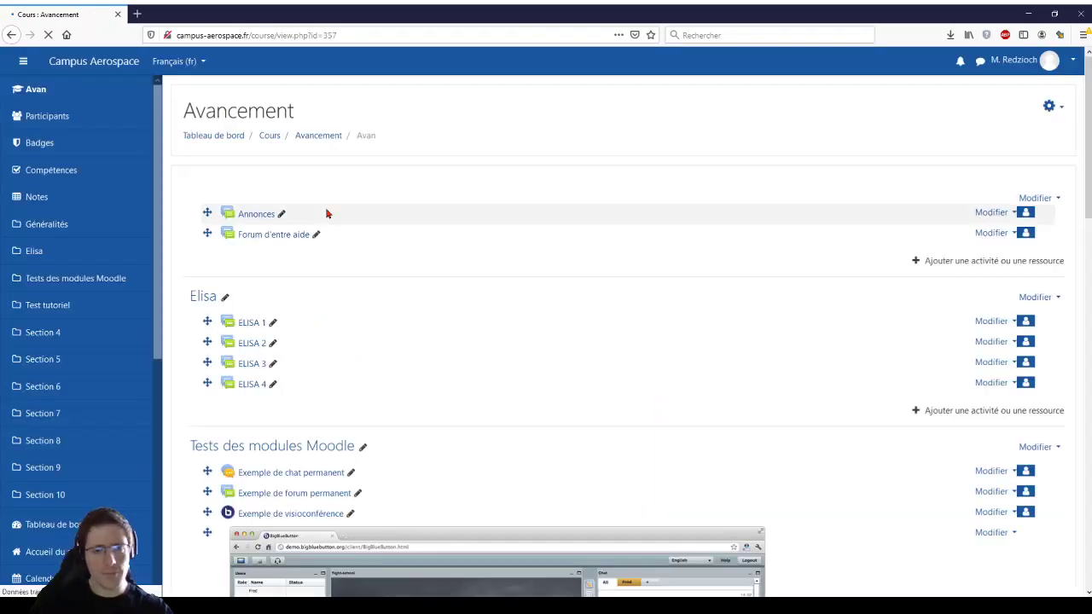
pyautogui.scroll(-7, 420, 315)
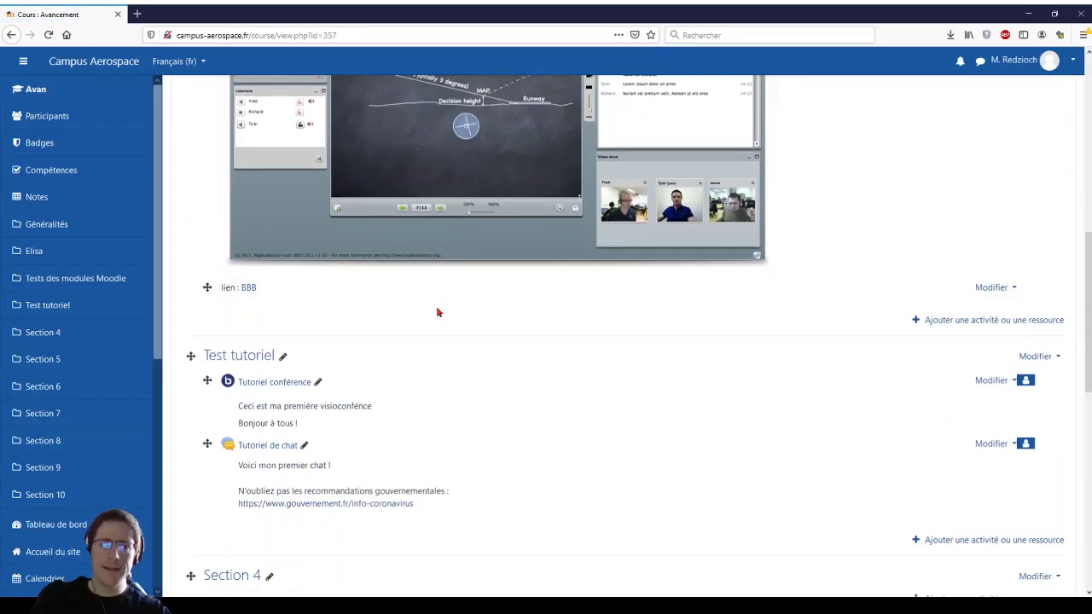
pyautogui.scroll(-4, 437, 312)
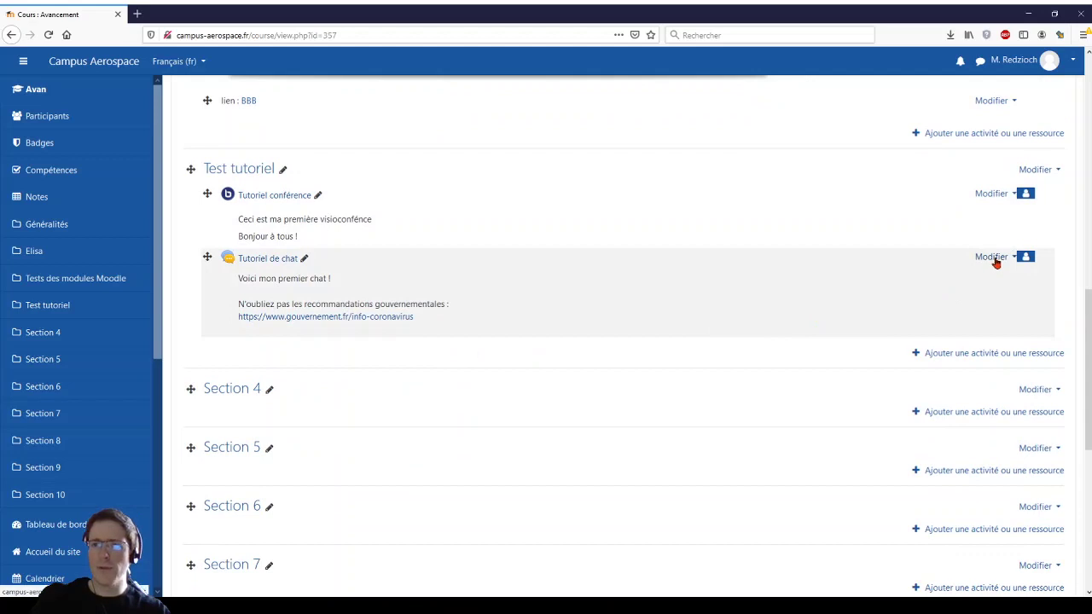
pyautogui.click(994, 259)
pyautogui.click(773, 359)
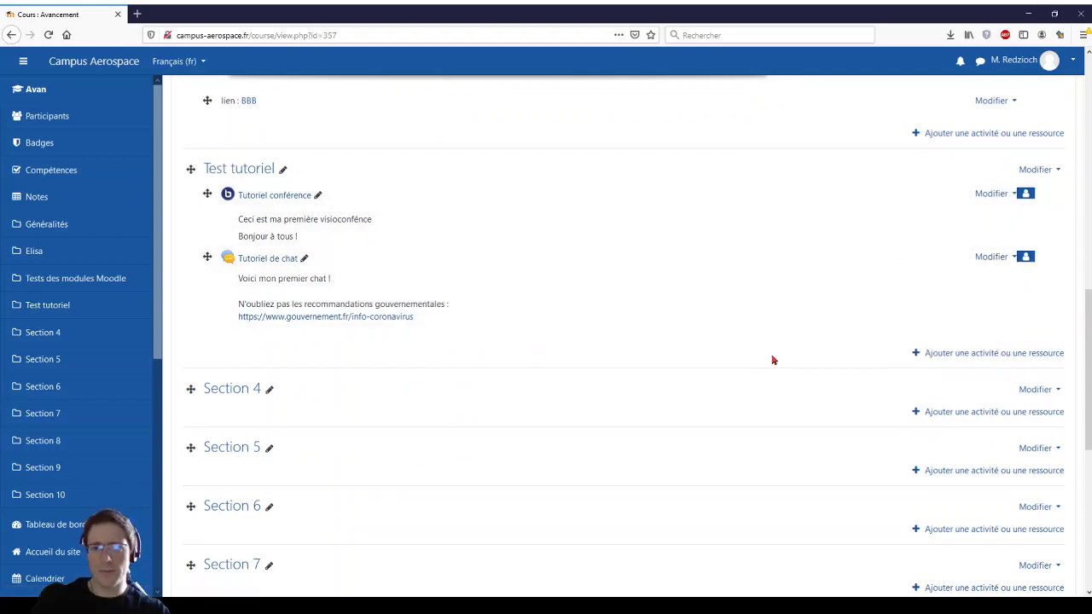
pyautogui.click(957, 353)
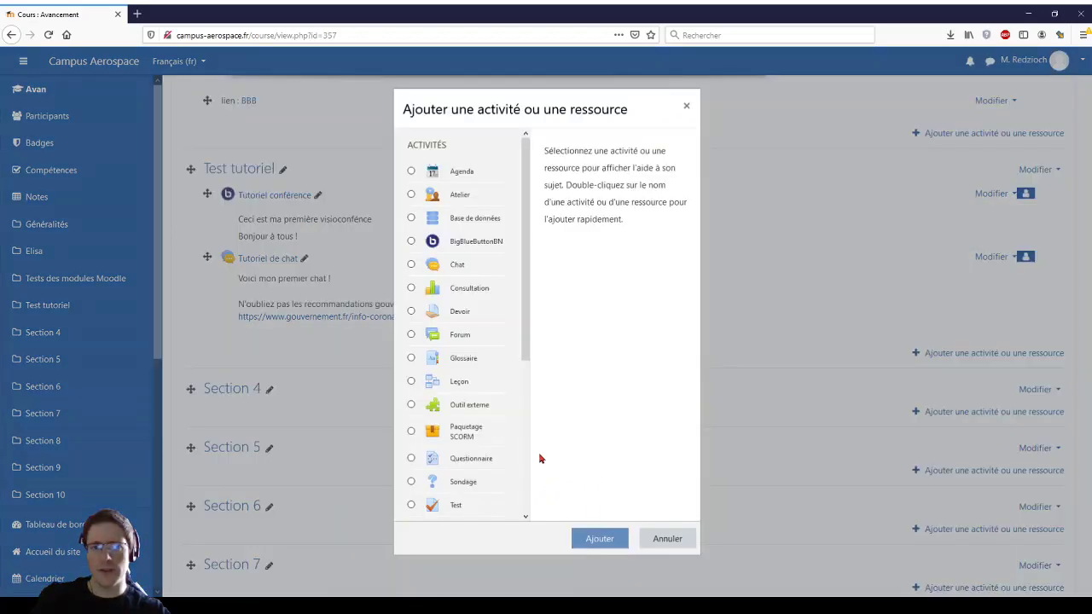
pyautogui.click(413, 335)
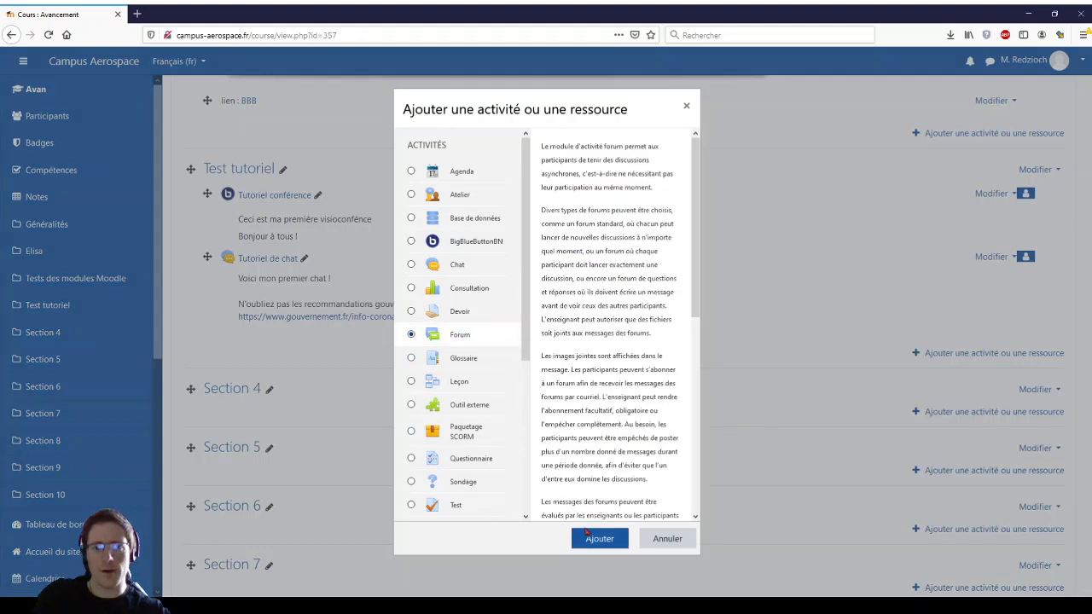
pyautogui.click(595, 544)
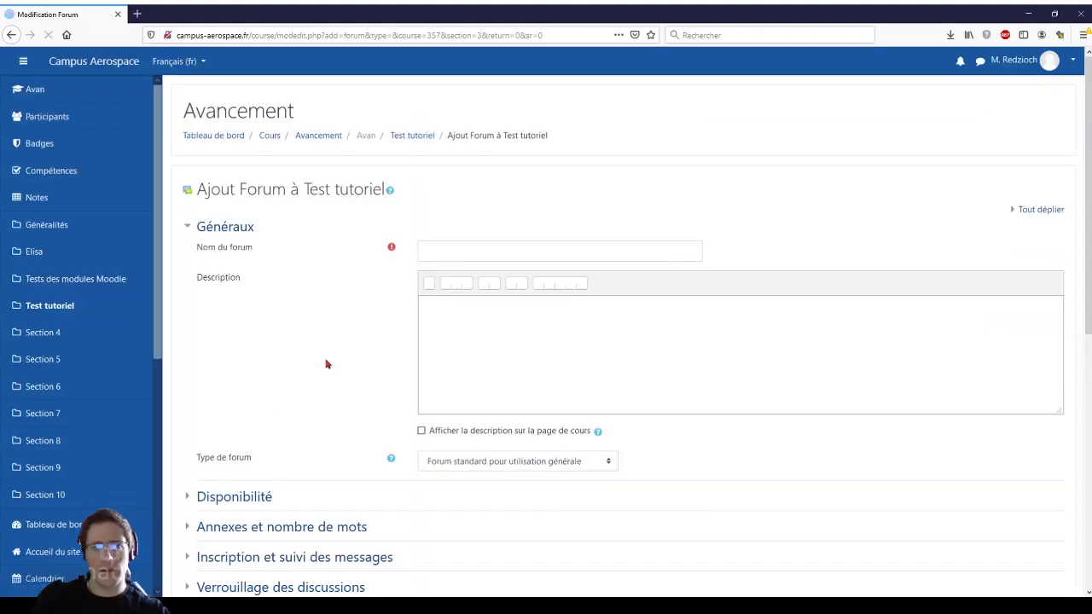
# Name the new forum "Tutoriel de forum".
pyautogui.click(446, 250)
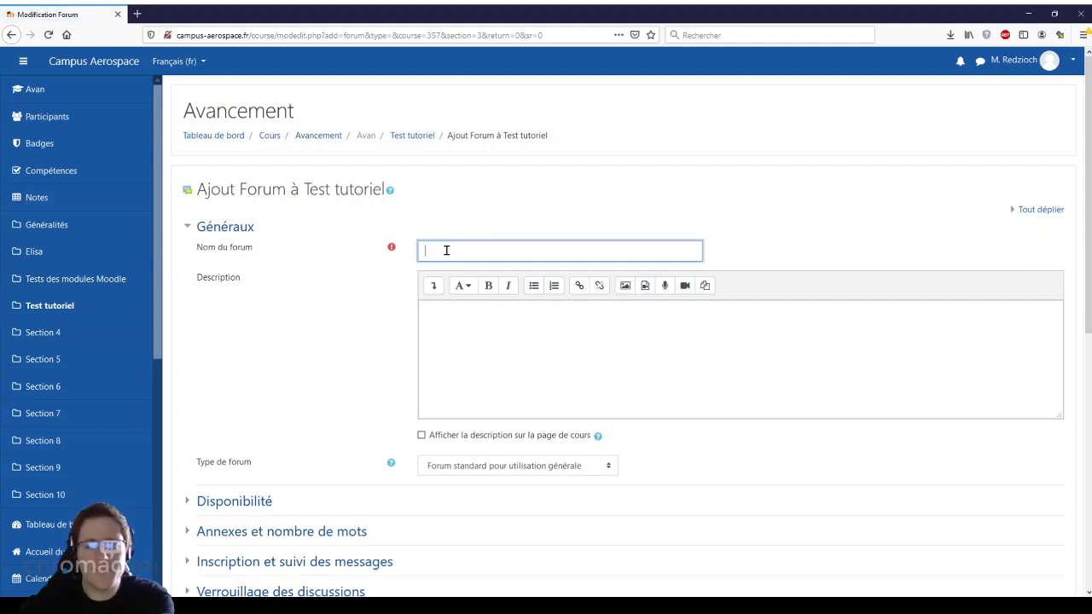
pyautogui.write('Tutoriel')
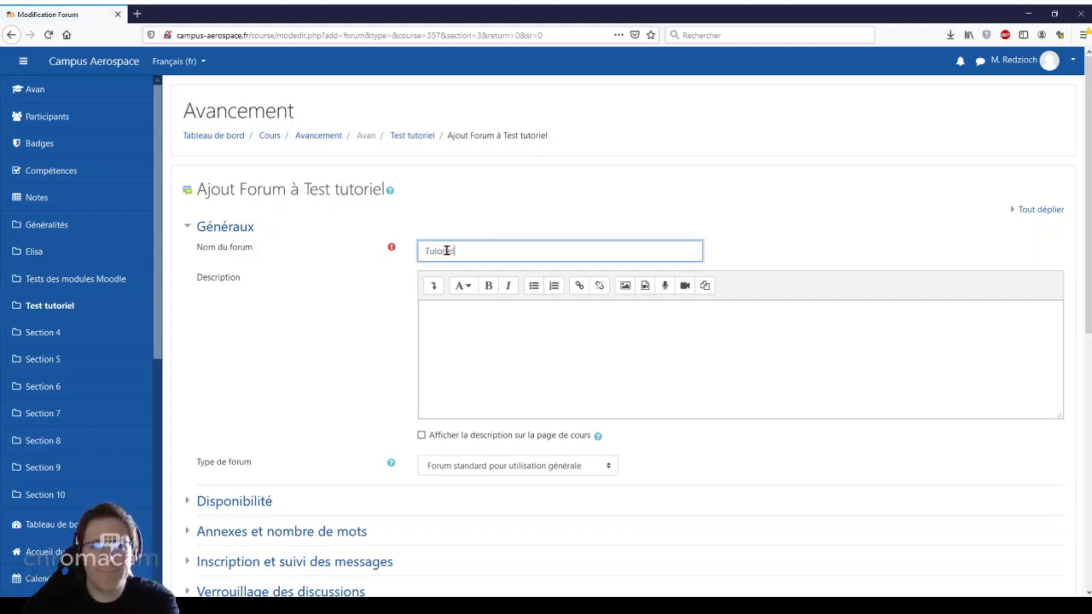
pyautogui.write(' de forum')
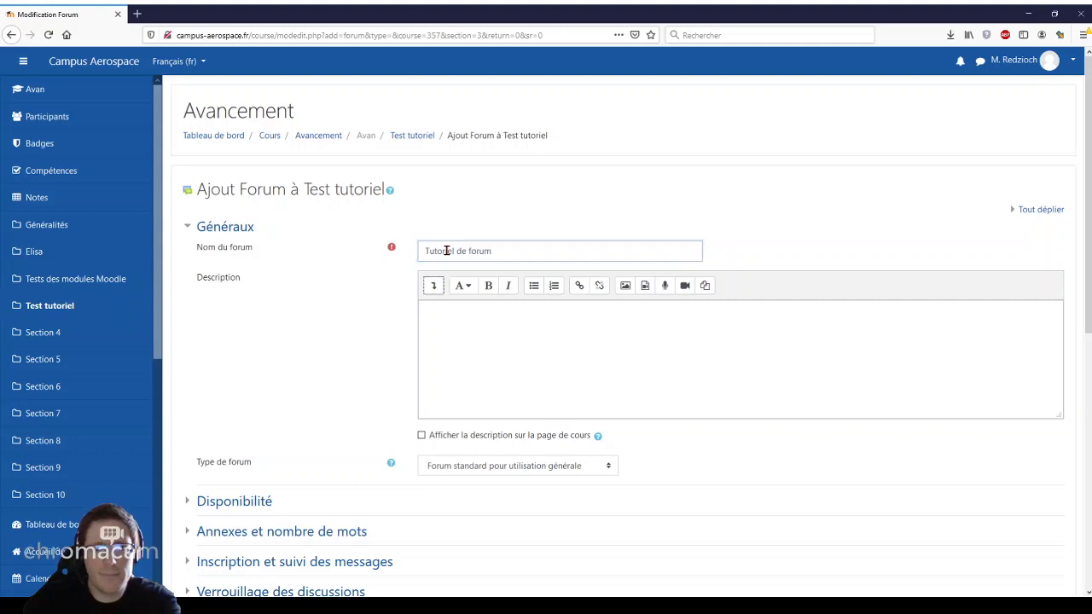
pyautogui.press('Tab')
# Enter "Ceci est un forum de test" as the forum's description.
pyautogui.click(512, 328)
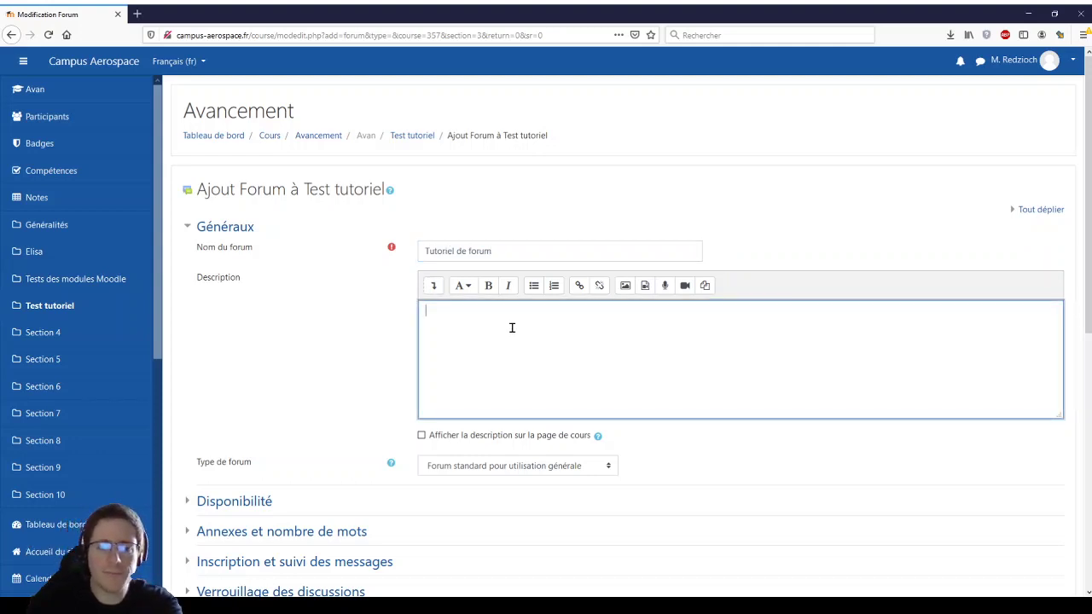
pyautogui.write('Ceci')
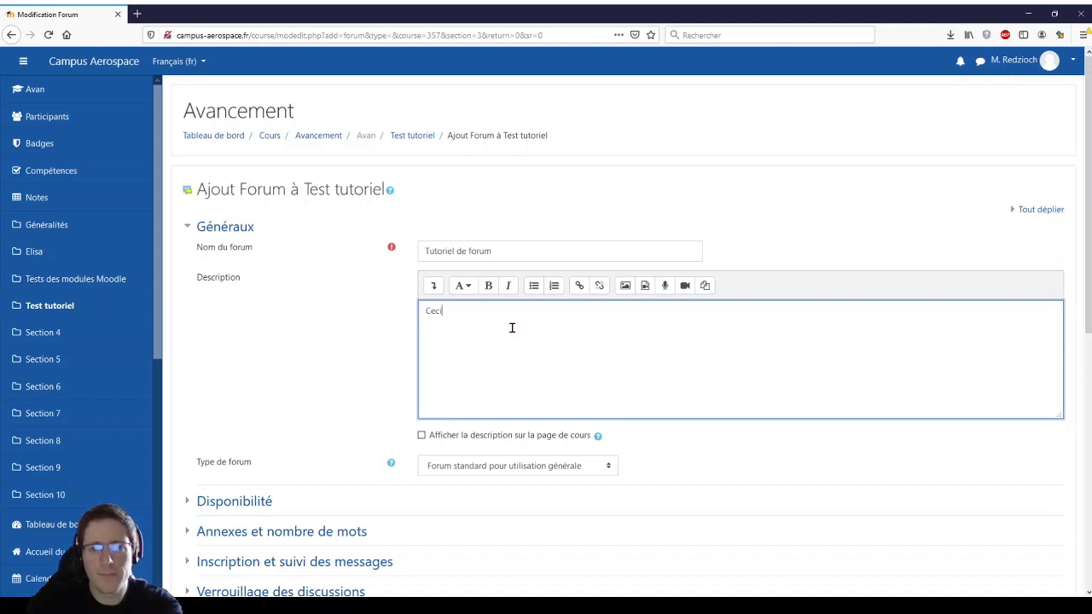
pyautogui.write(' est un')
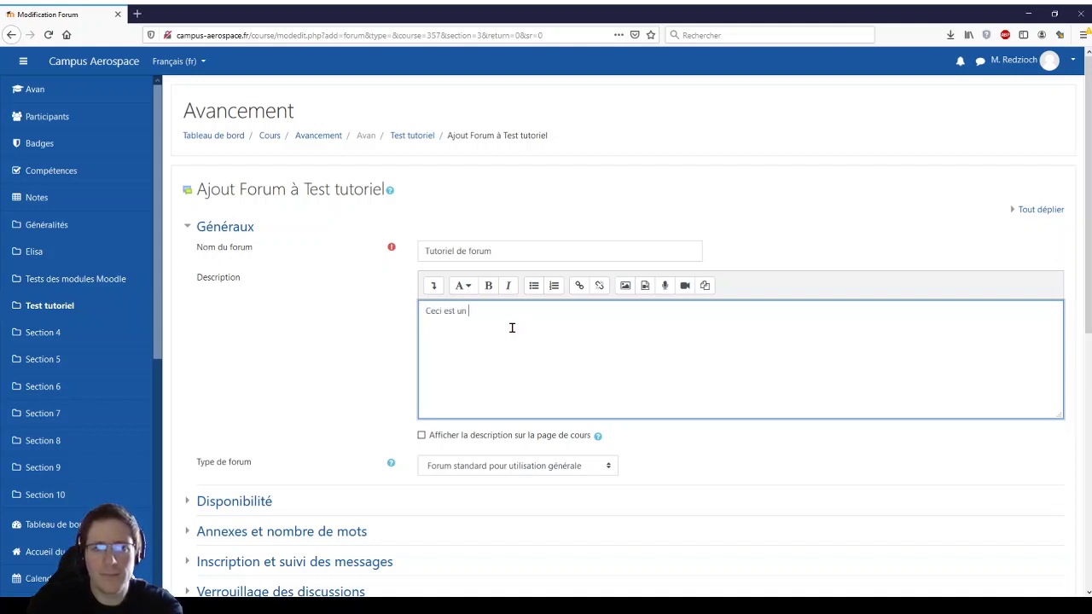
pyautogui.write(' forum de tes')
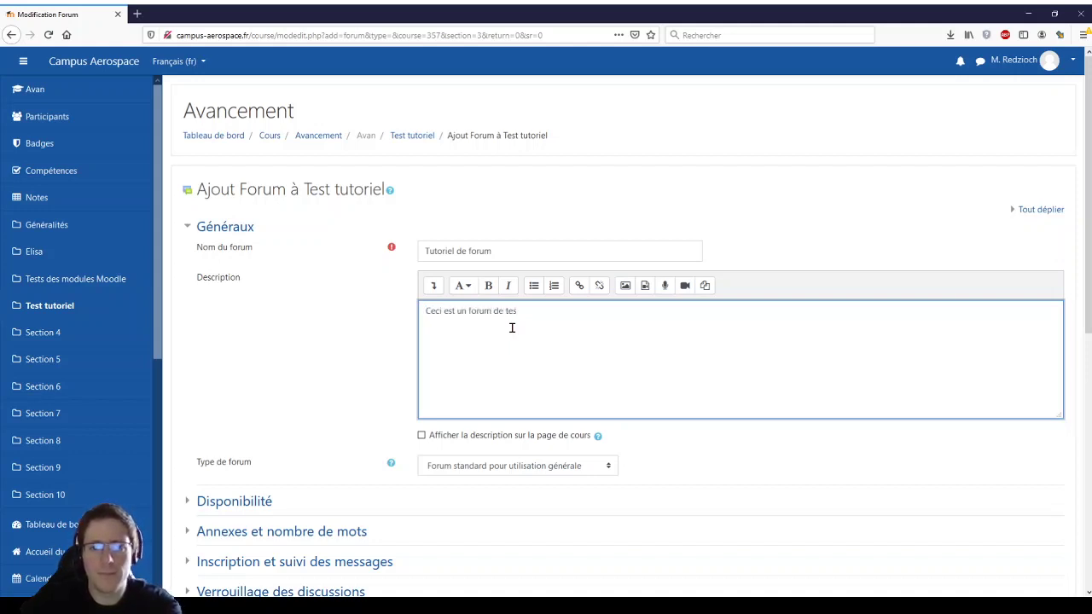
pyautogui.write('t')
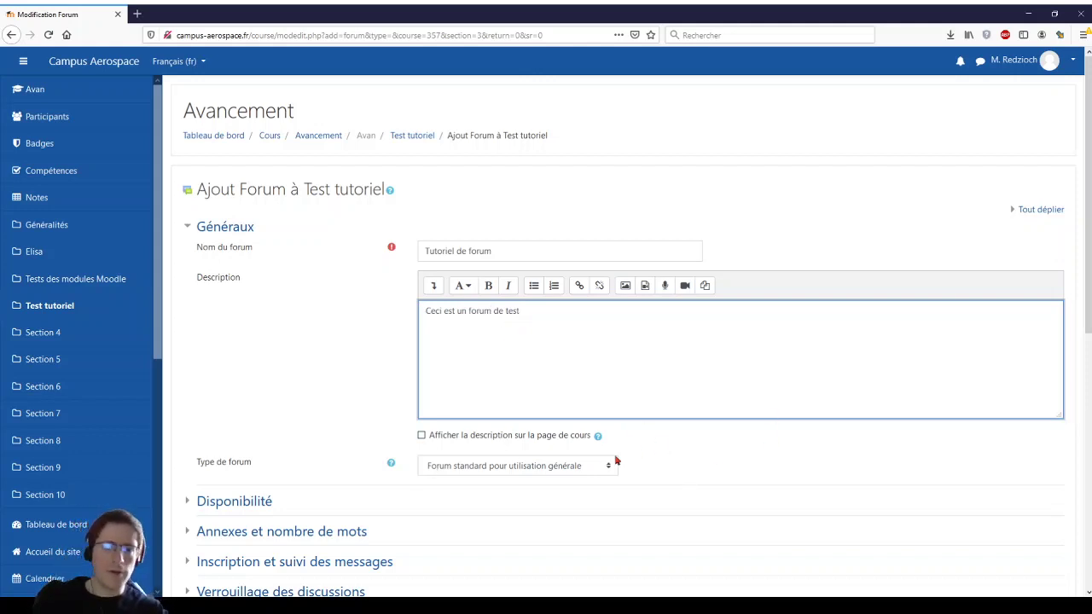
# Examine the available forum types and read the help text explaining them.
pyautogui.scroll(-3, 663, 447)
pyautogui.click(600, 348)
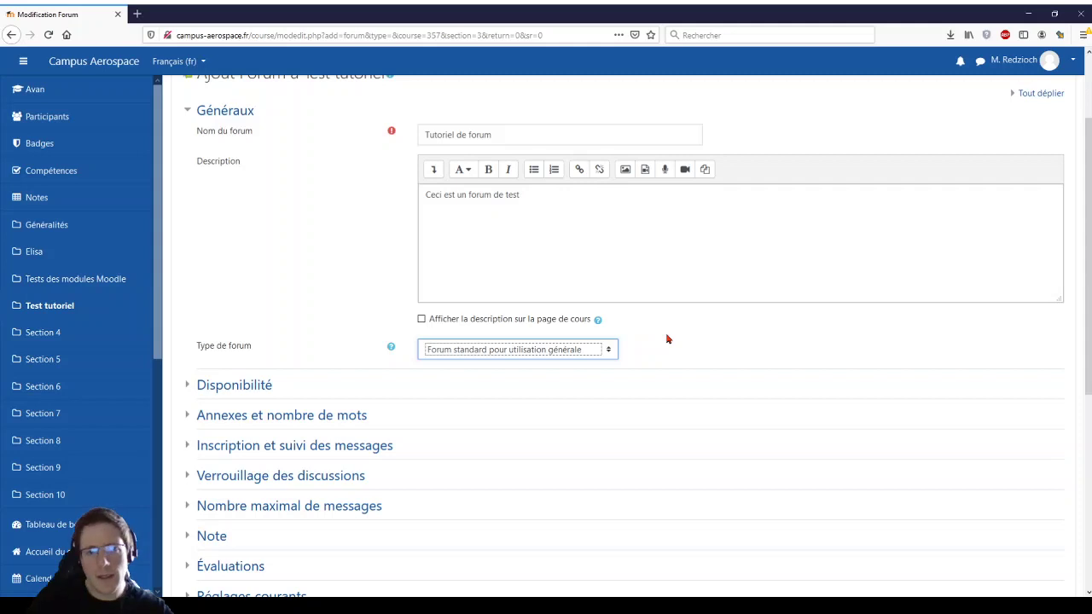
pyautogui.click(390, 347)
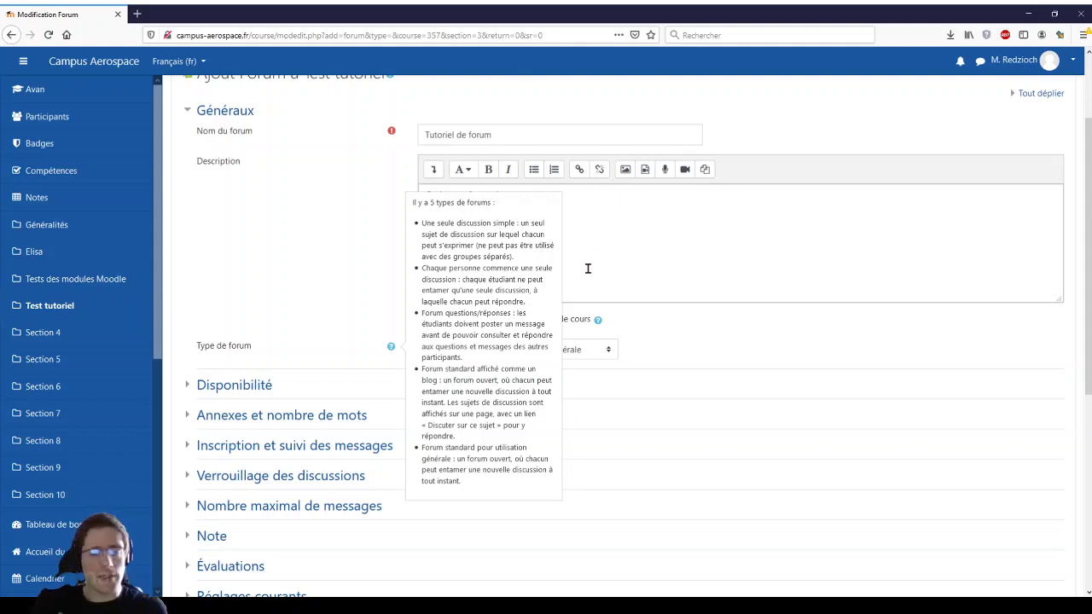
pyautogui.click(674, 360)
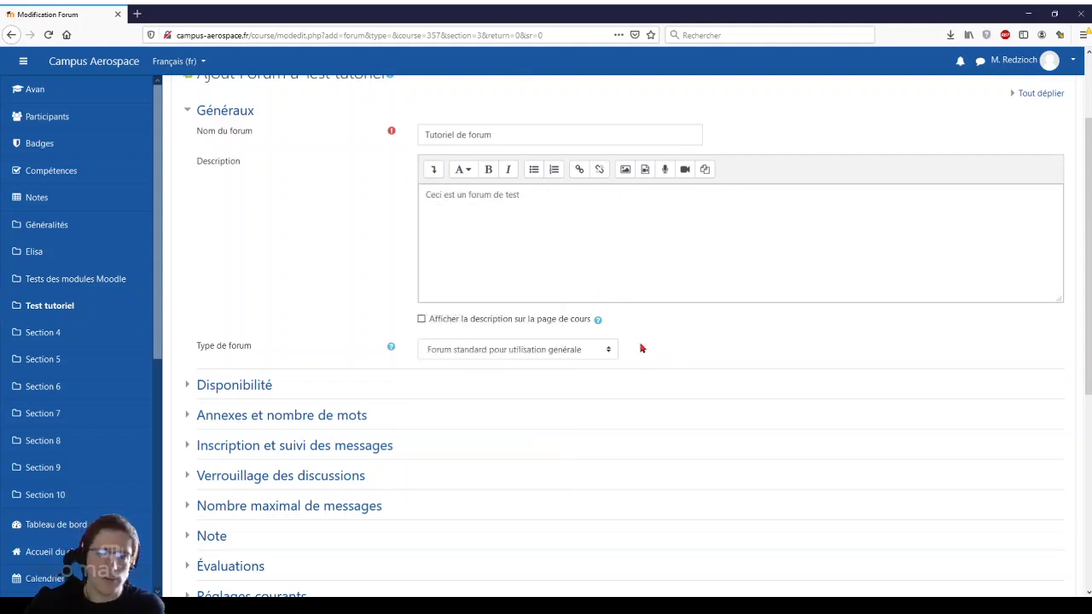
pyautogui.click(602, 357)
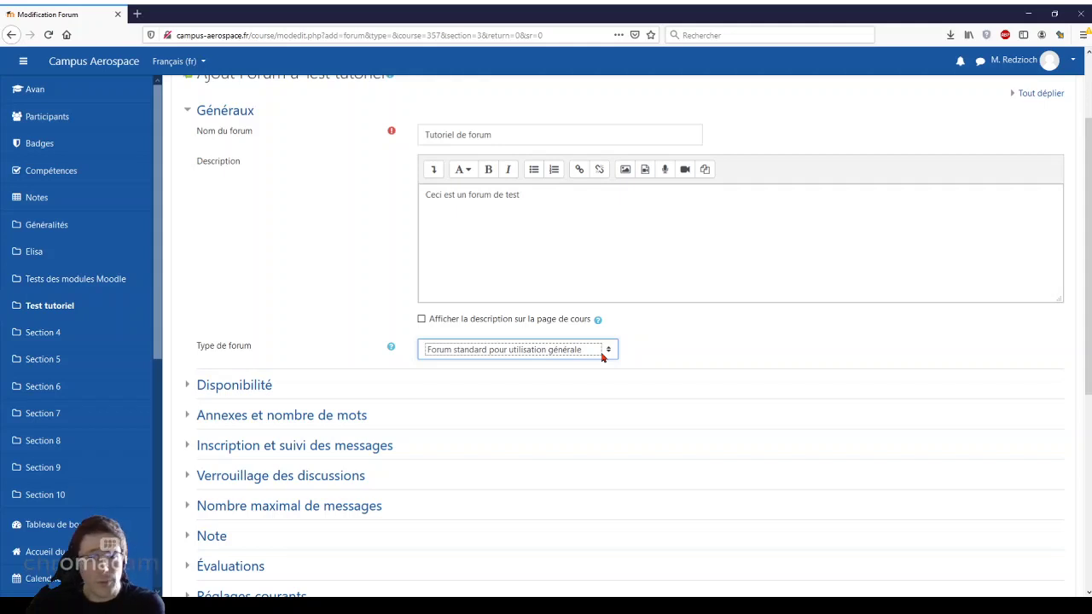
pyautogui.click(680, 360)
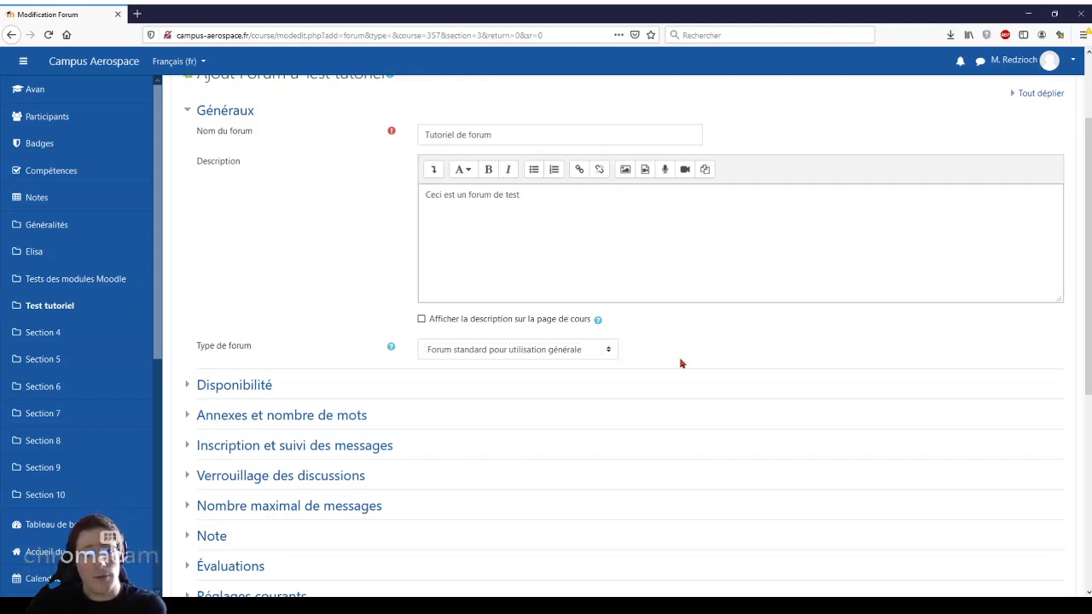
# Expand the "Disponibilité" and "Annexes et nombre de mots" settings to examine the date, attachment and word count options.
pyautogui.click(212, 389)
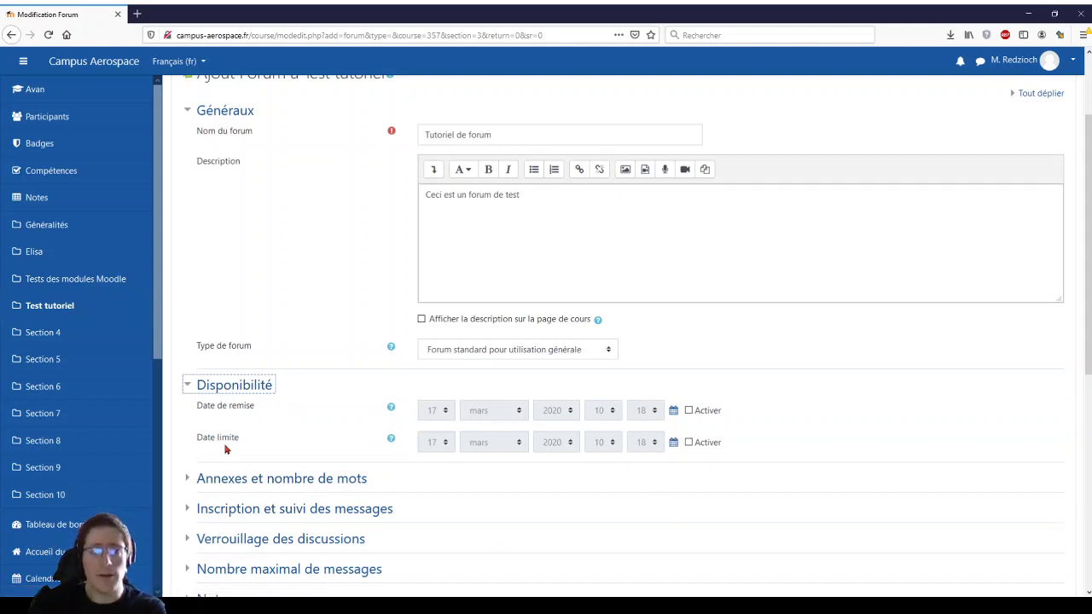
pyautogui.scroll(-2, 230, 413)
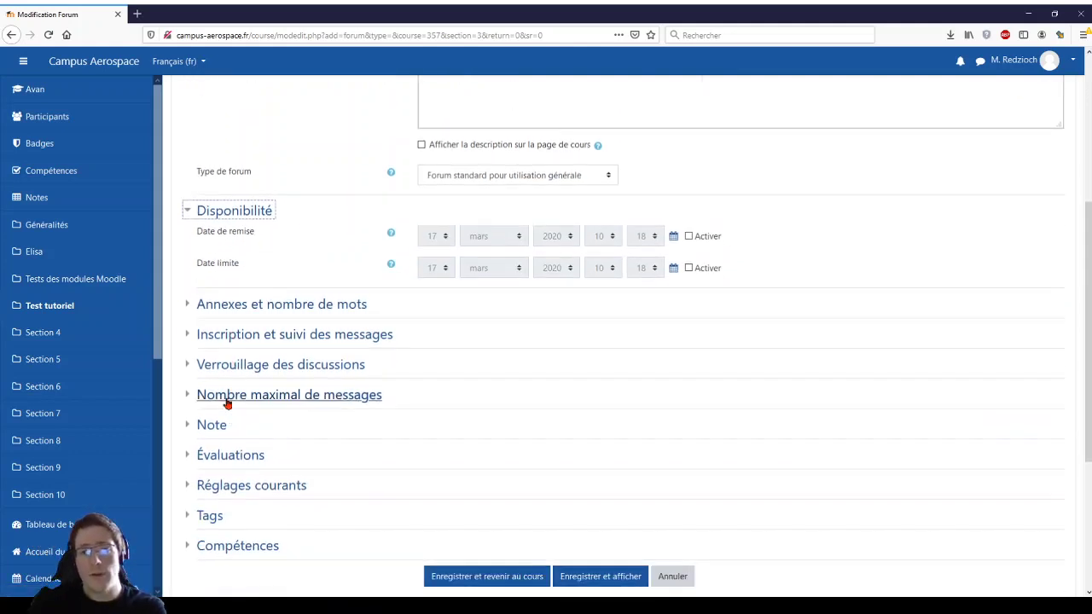
pyautogui.click(229, 309)
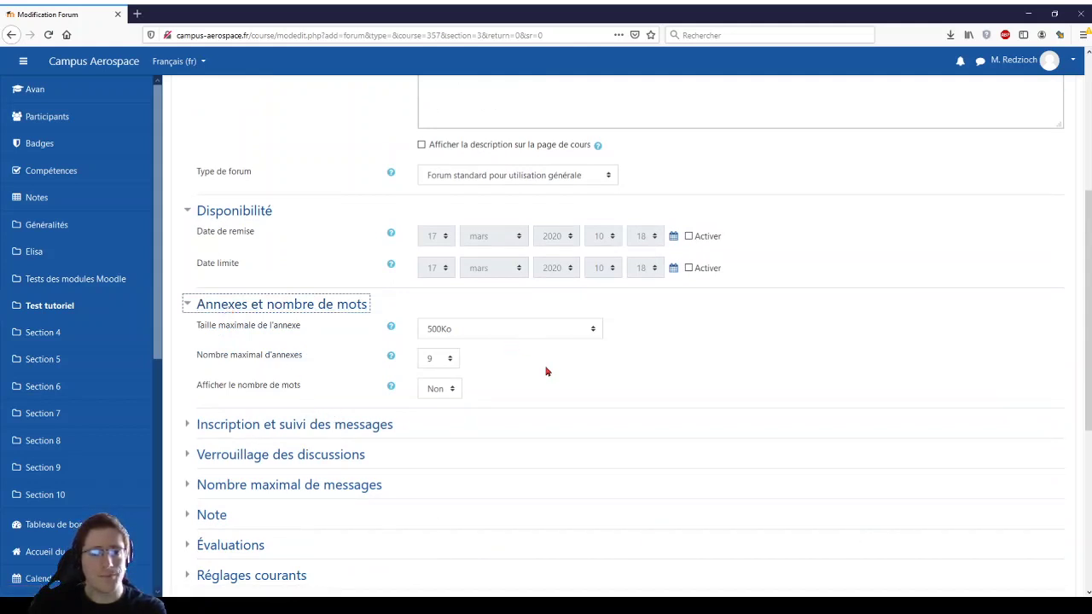
# Expand "Inscription et suivi des messages" and examine the subscription mode and message tracking options with their help texts.
pyautogui.scroll(-1, 546, 370)
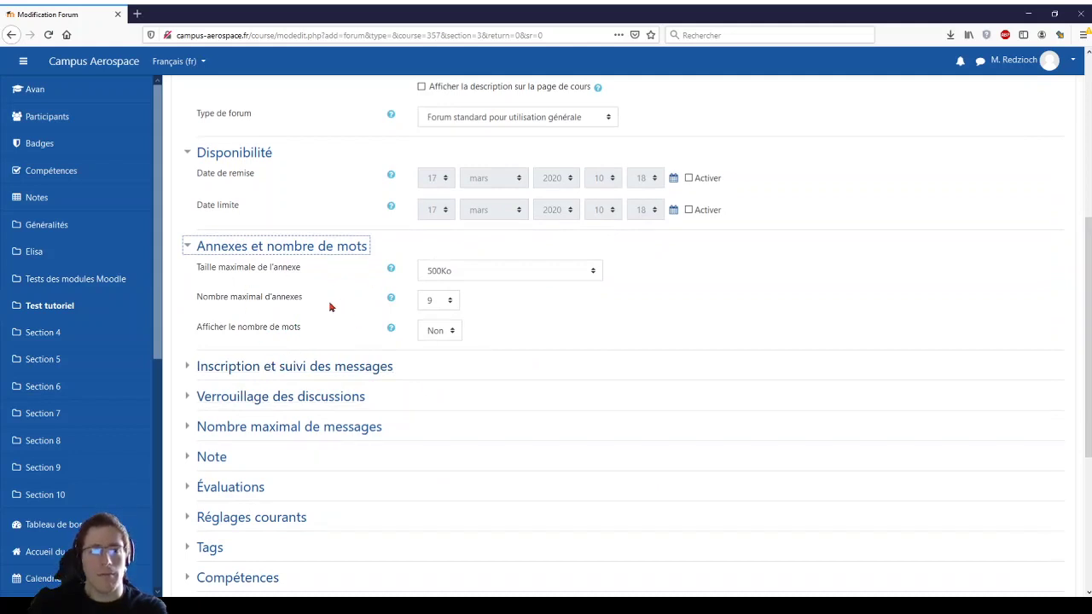
pyautogui.click(284, 369)
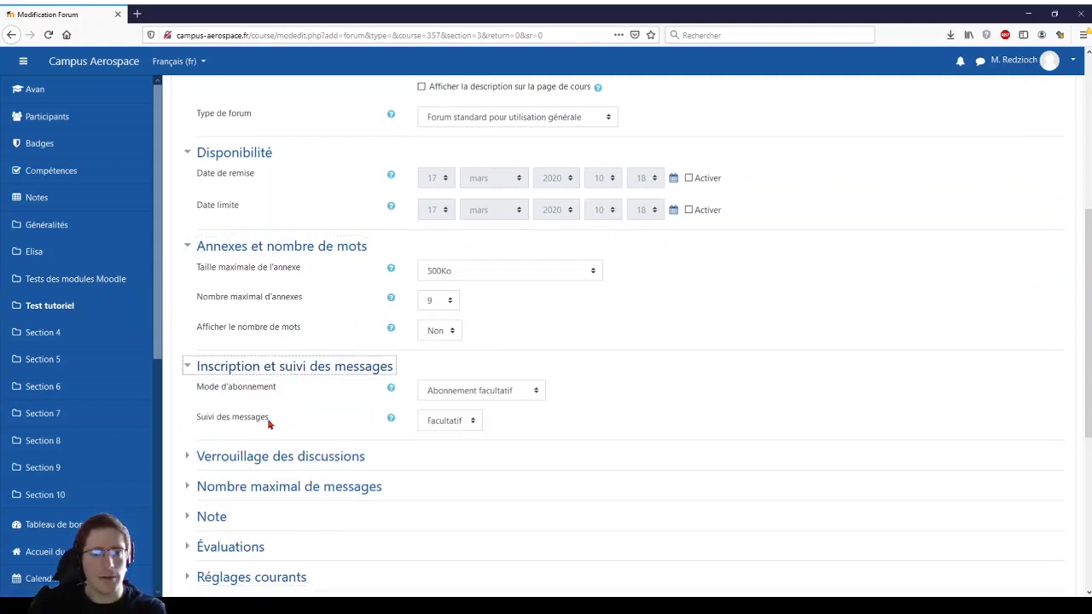
pyautogui.scroll(-3, 378, 402)
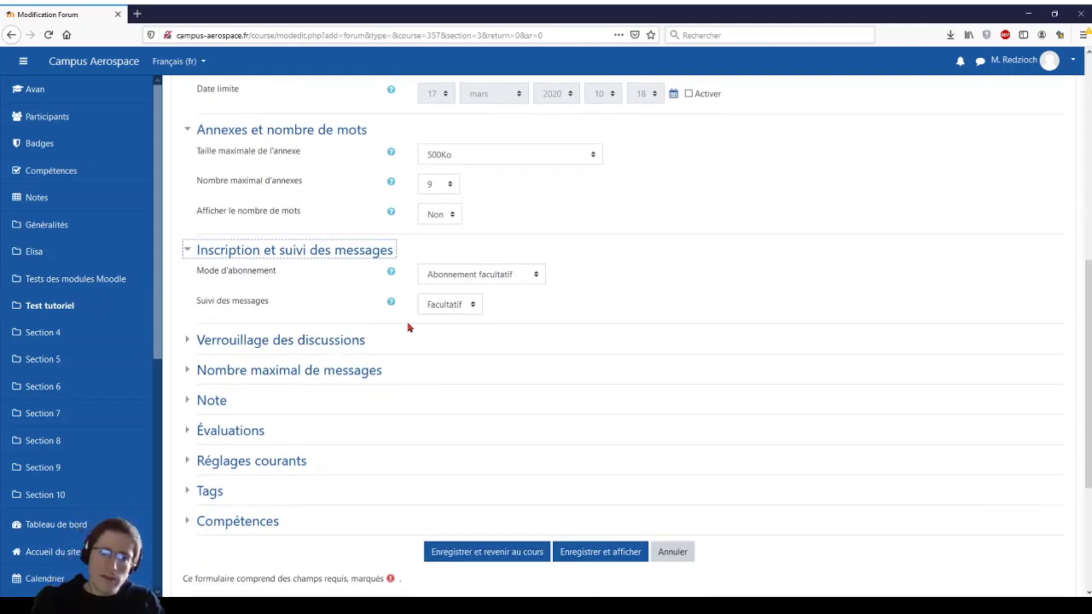
pyautogui.click(524, 274)
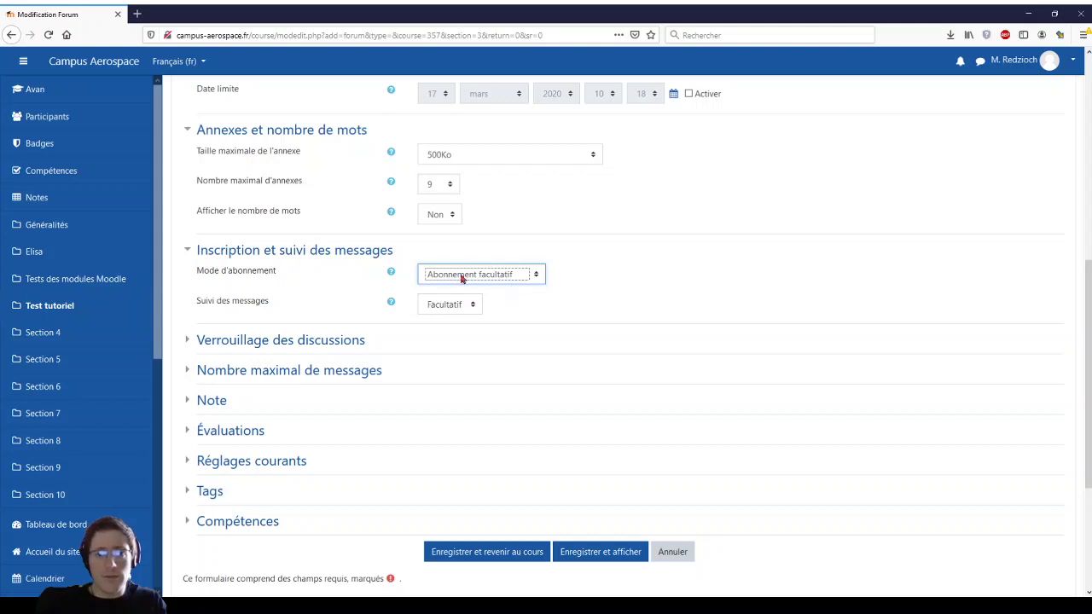
pyautogui.click(392, 271)
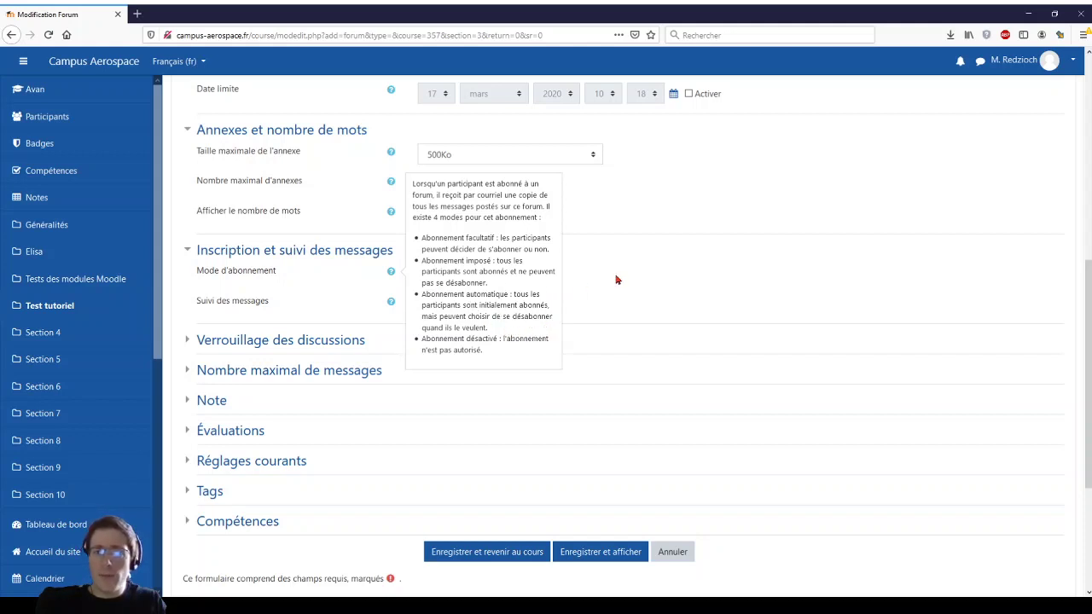
pyautogui.click(580, 282)
pyautogui.click(500, 272)
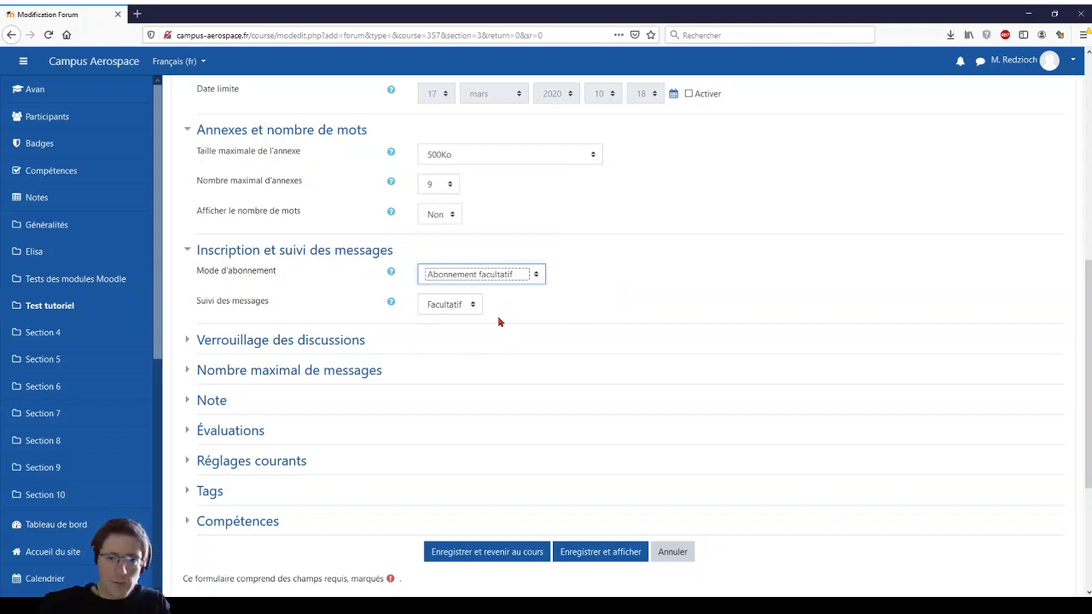
pyautogui.click(615, 306)
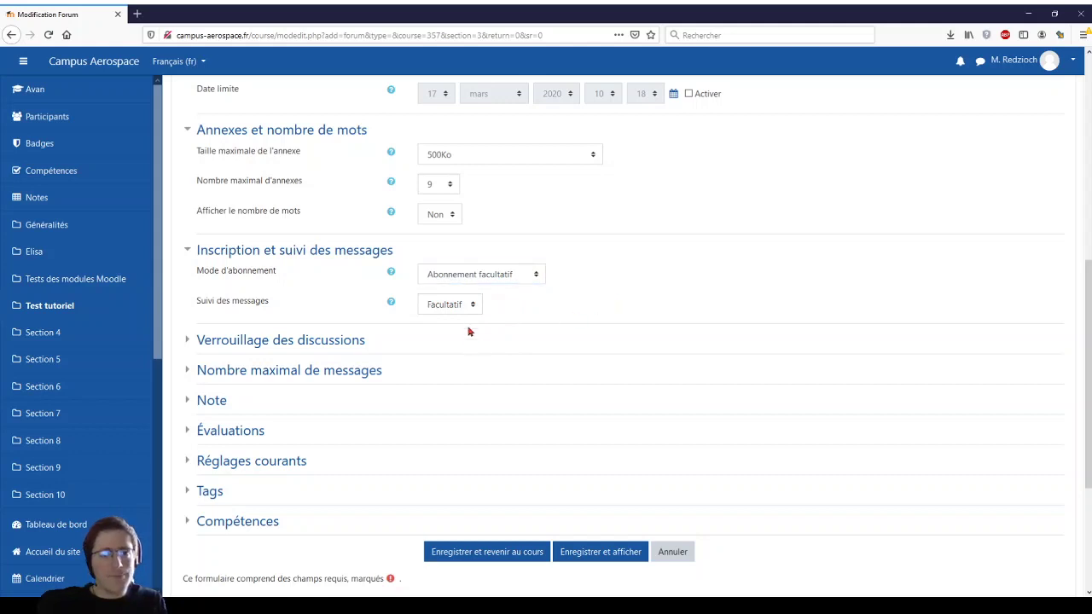
pyautogui.click(391, 302)
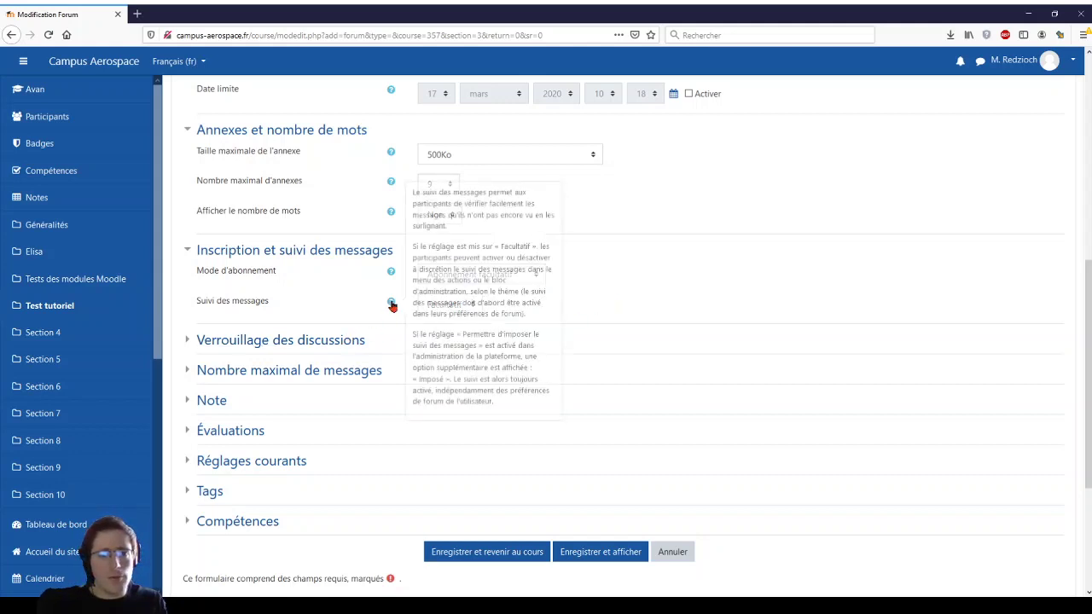
pyautogui.click(348, 301)
# Expand the "Verrouillage des discussions" and "Nombre maximal de messages" settings to examine the locking and blocking options.
pyautogui.scroll(-3, 332, 346)
pyautogui.click(187, 166)
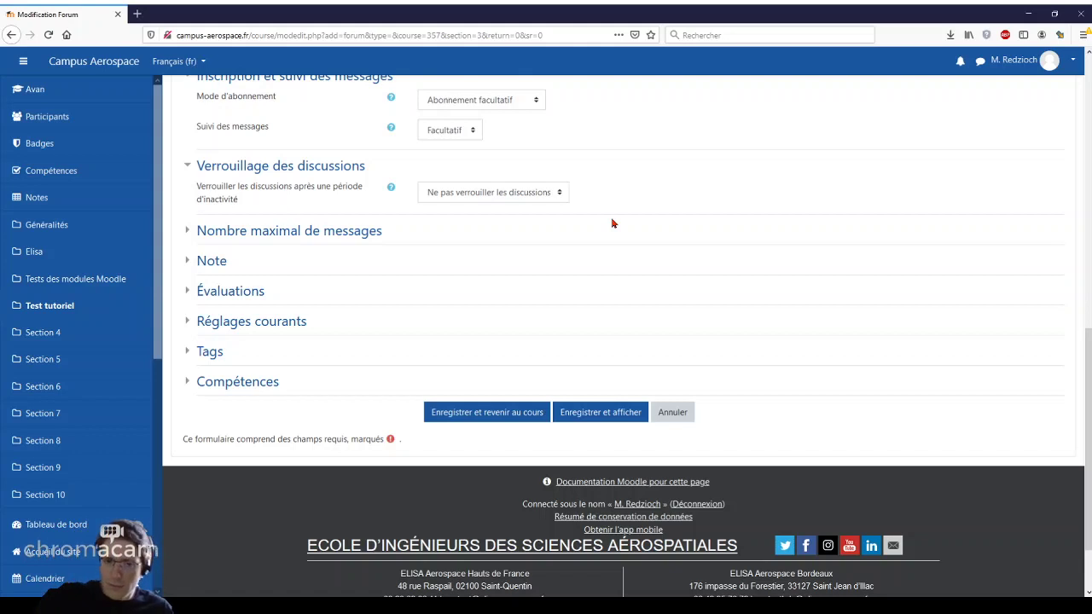
pyautogui.click(256, 236)
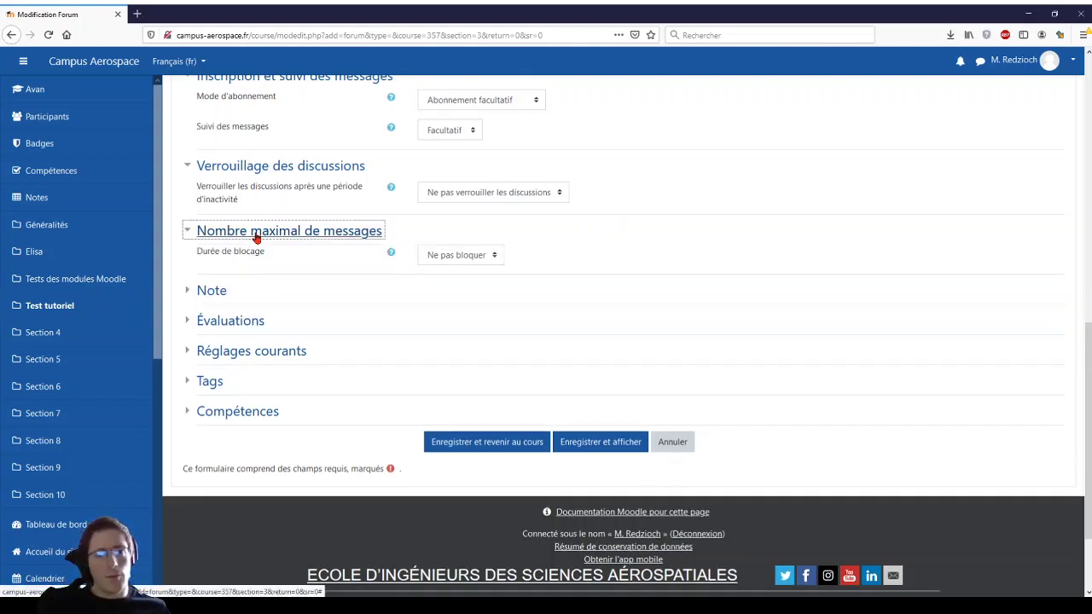
# Review the "Durée de blocage" options, expand the "Note" settings, and save the forum to return to the course.
pyautogui.click(452, 258)
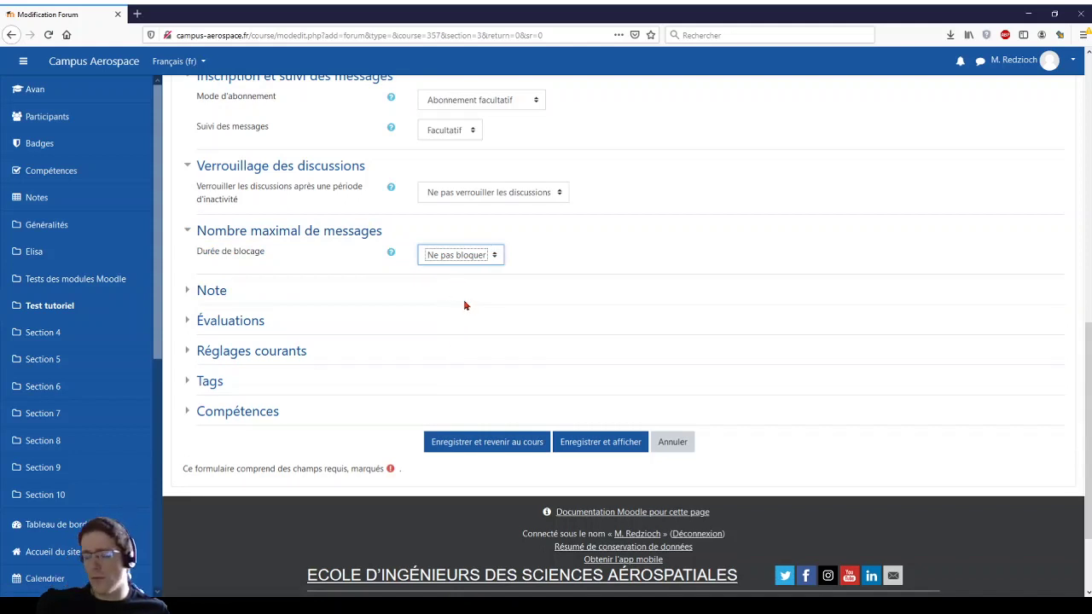
pyautogui.click(554, 250)
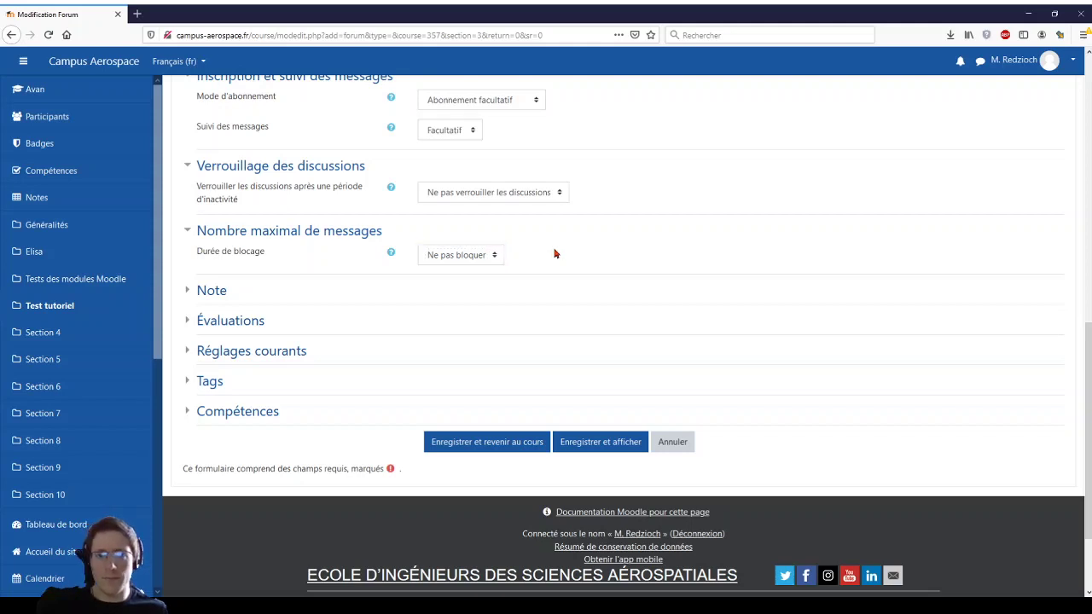
pyautogui.click(205, 296)
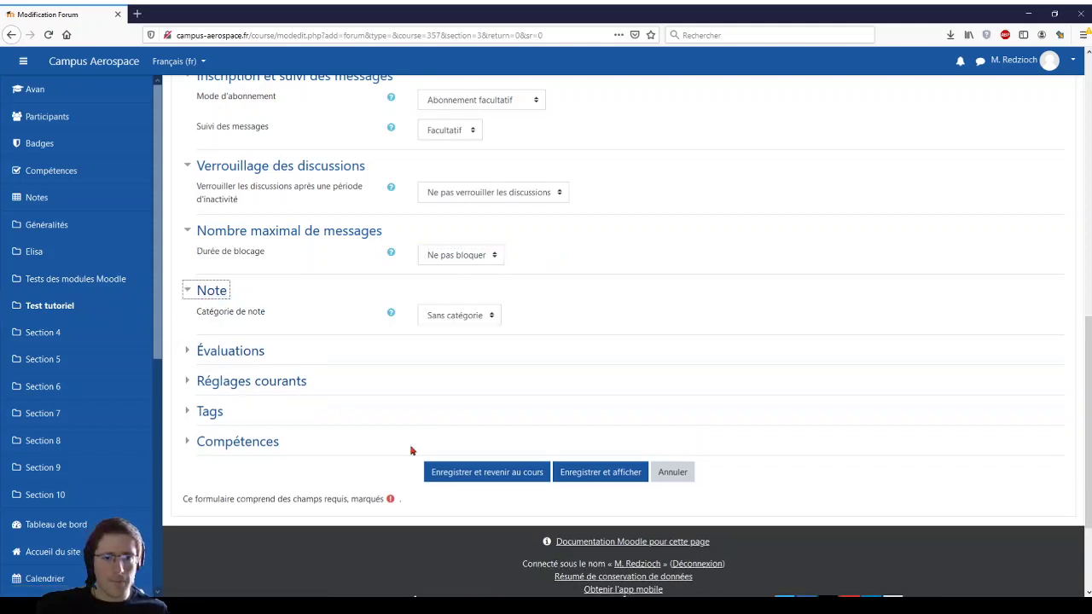
pyautogui.click(466, 474)
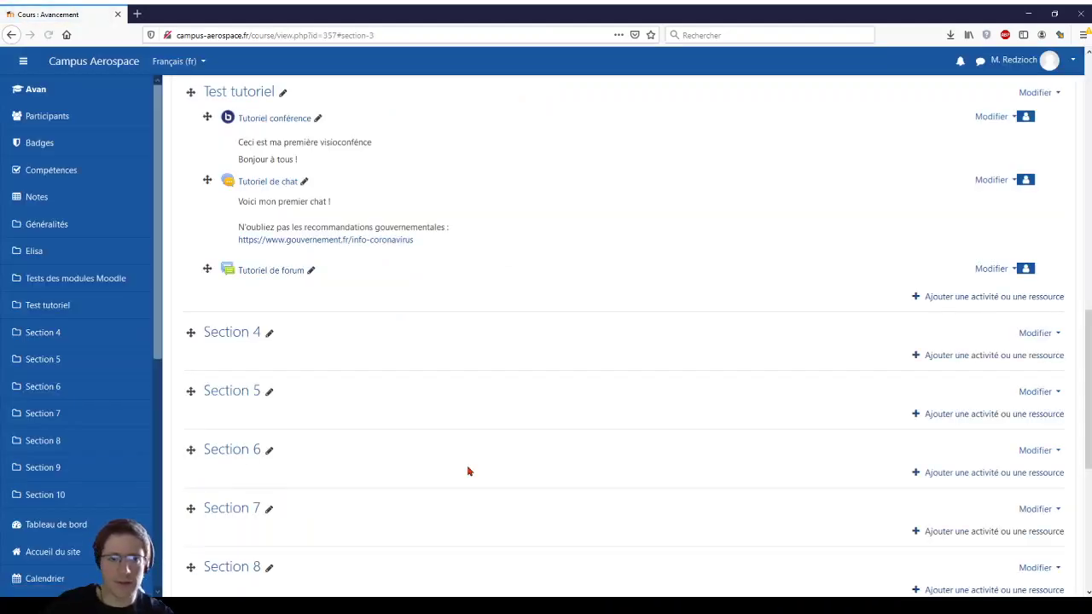
# Open the "Tutoriel de forum" activity and start a new discussion with the subject "Présentation des participants".
pyautogui.click(273, 271)
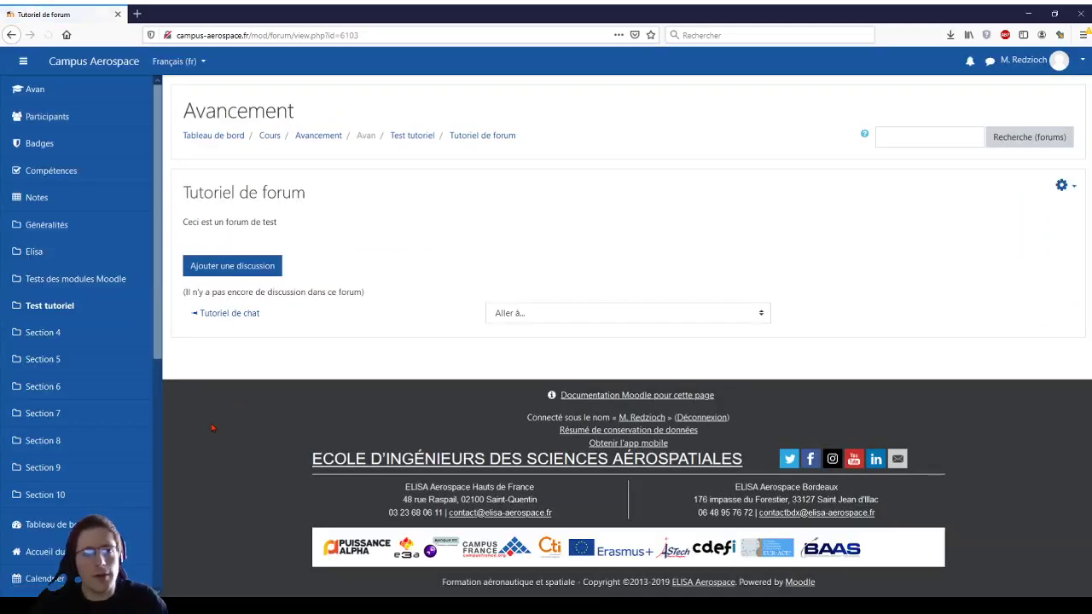
pyautogui.click(262, 273)
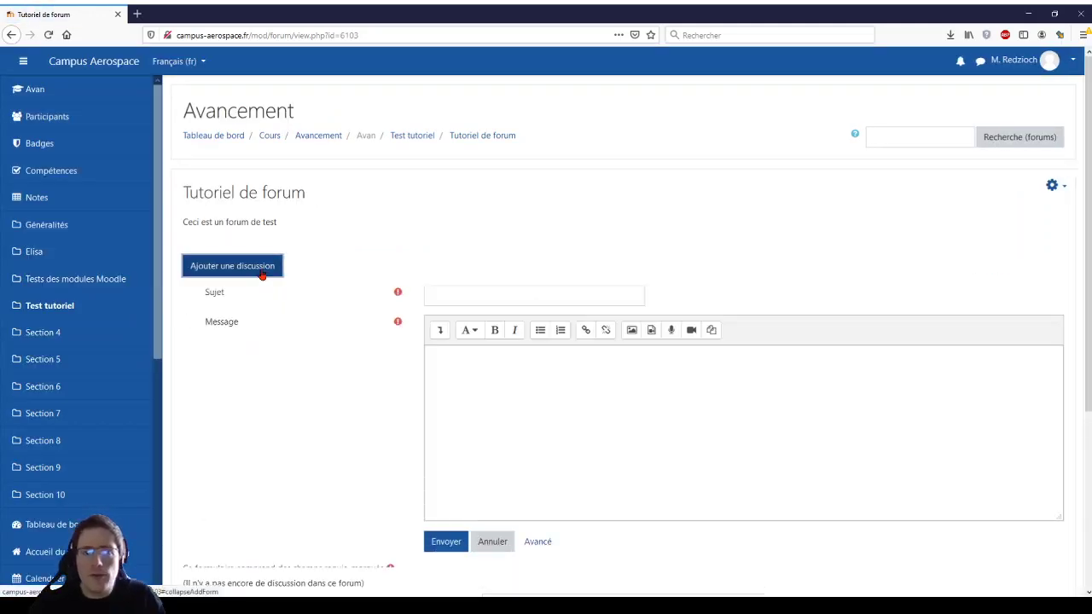
pyautogui.click(482, 295)
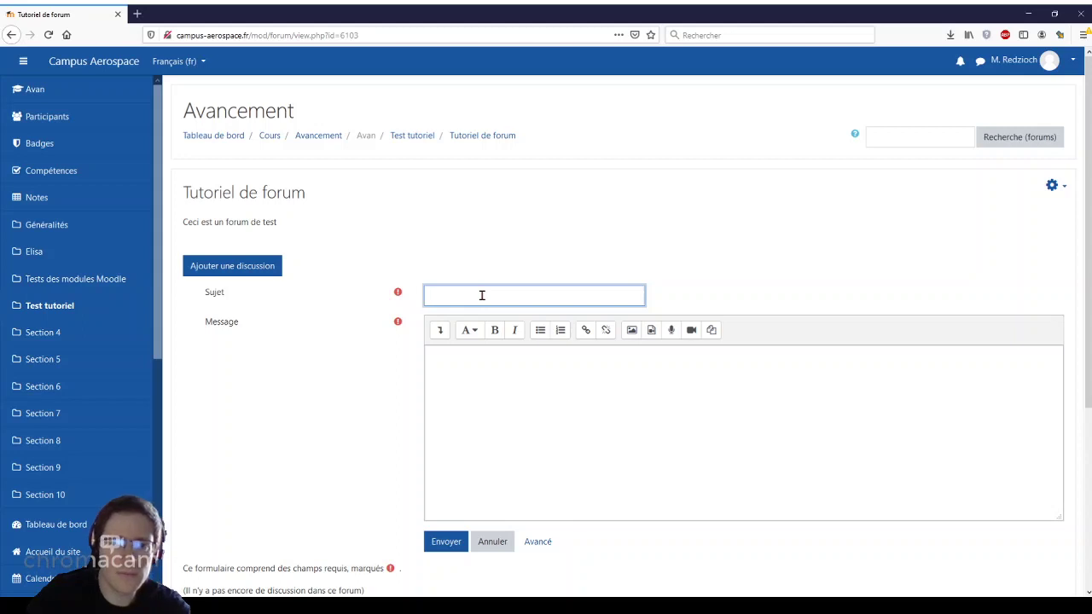
pyautogui.write('Présentatio')
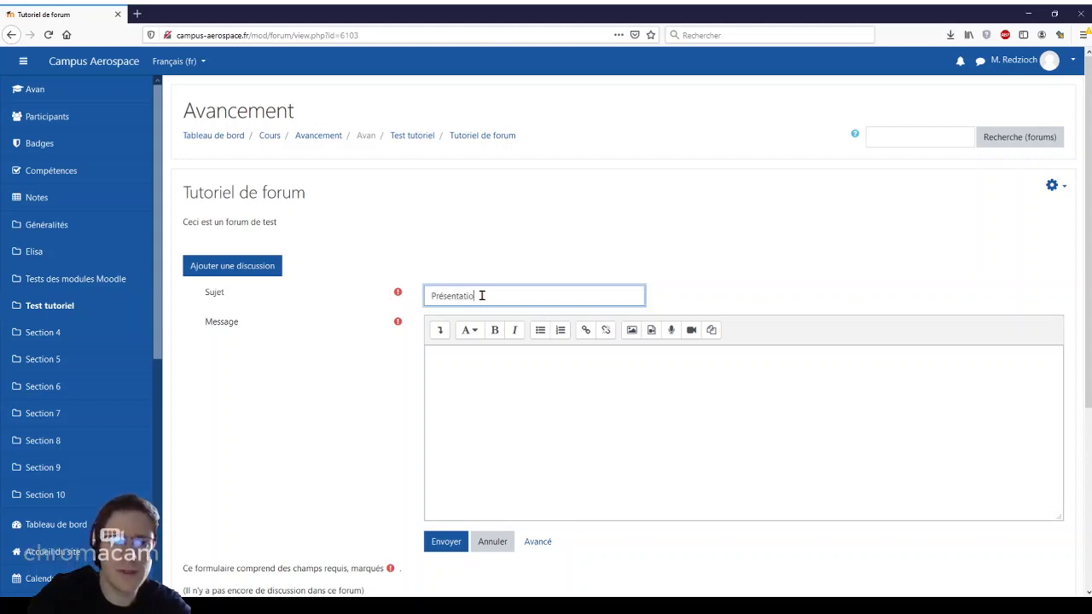
pyautogui.write('n des partic')
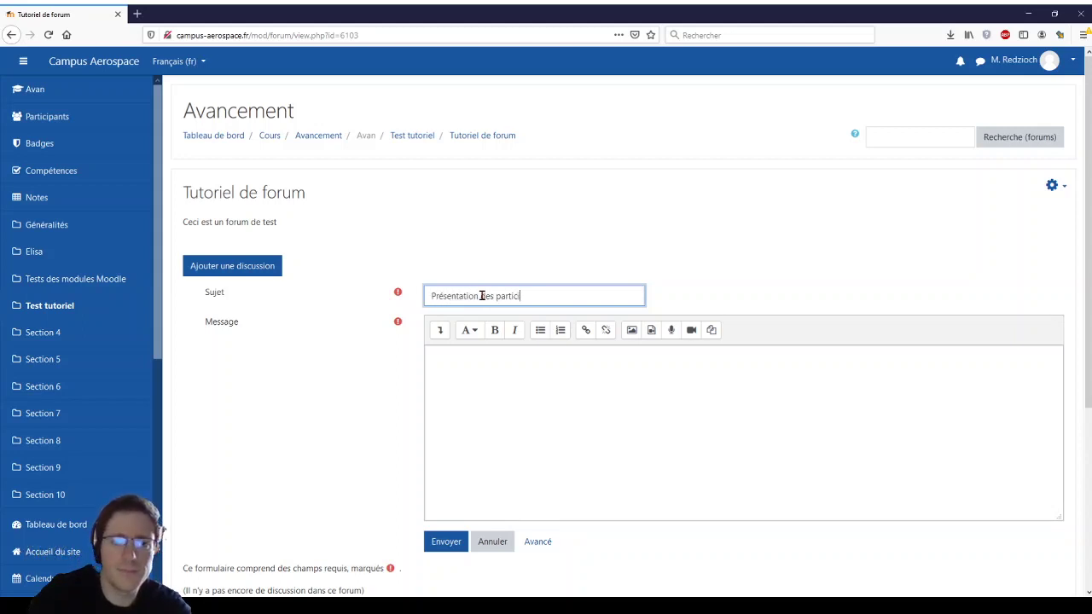
pyautogui.write('ipants')
# Begin the discussion message with the greeting "Bonjour à tous," on its own paragraph.
pyautogui.click(589, 397)
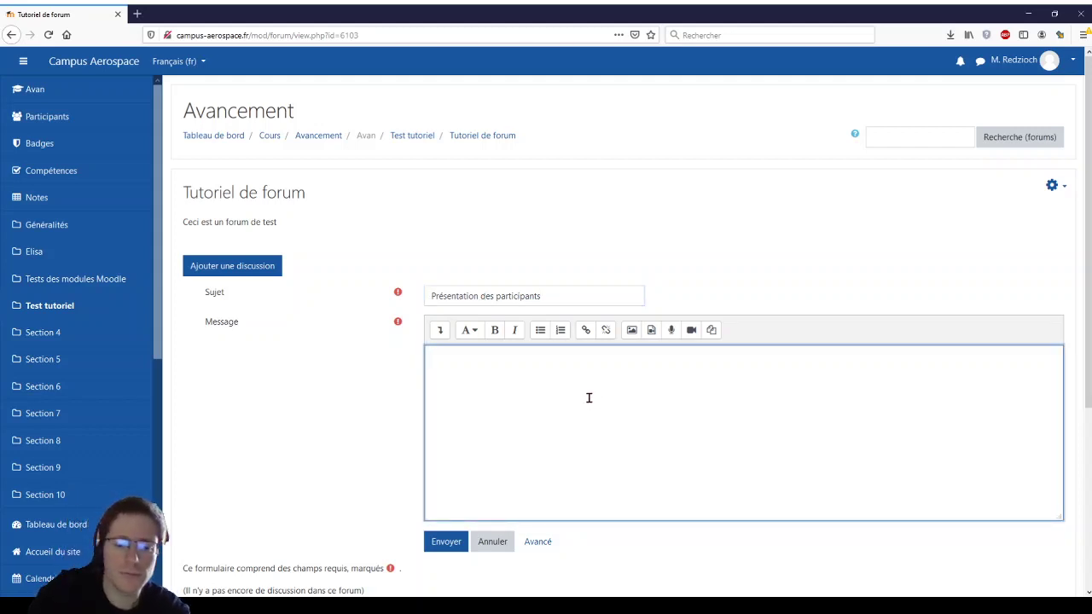
pyautogui.write('Bonjiur')
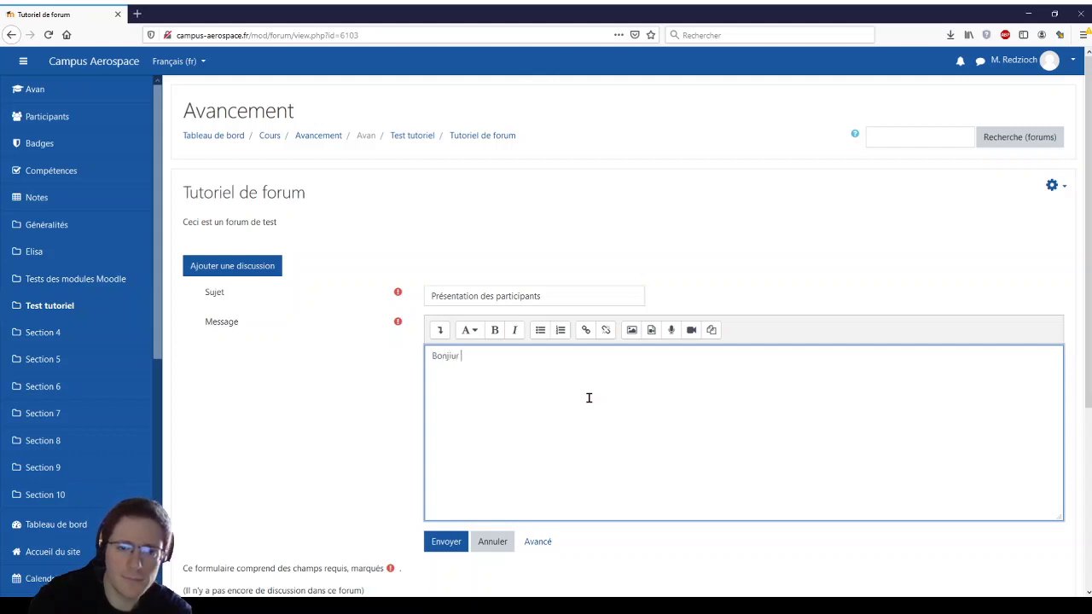
pyautogui.press('BackSpace')
pyautogui.press('BackSpace')
pyautogui.press('BackSpace')
pyautogui.write('our à')
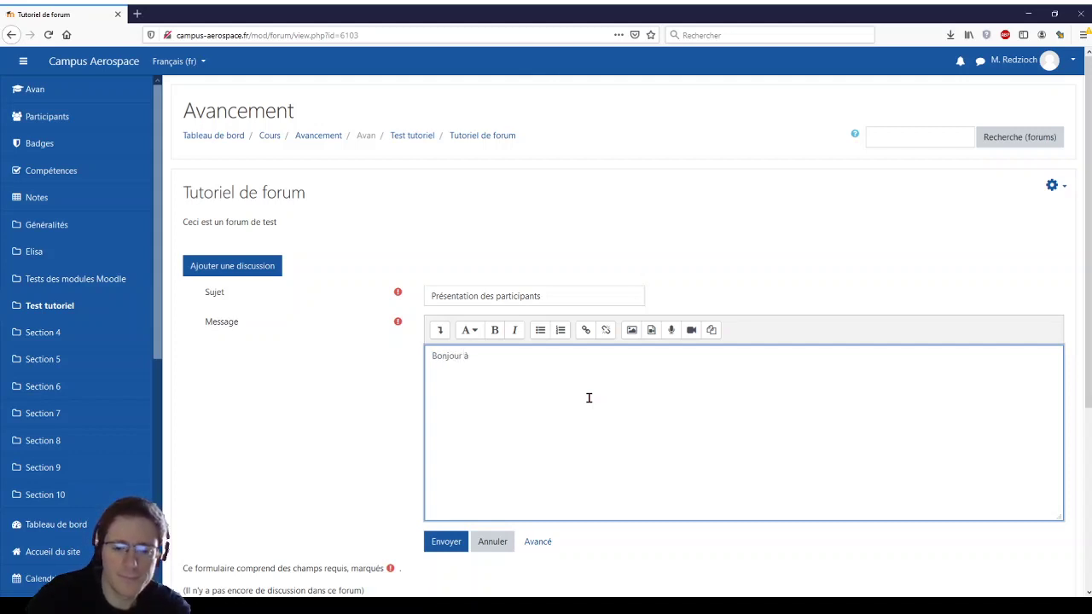
pyautogui.write(' tous,')
pyautogui.press('Return')
pyautogui.press('Return')
# Add "Je serai votre interlocuteur pour les temps à venir." to the message, sign it with the teacher's name and post the discussion.
pyautogui.write('je su')
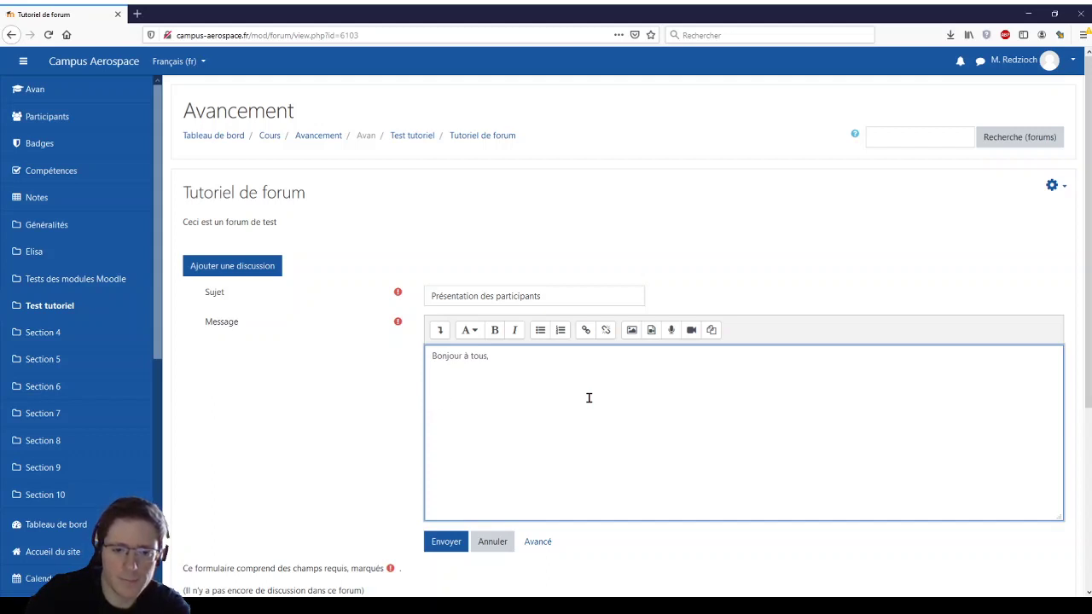
pyautogui.write(' serai')
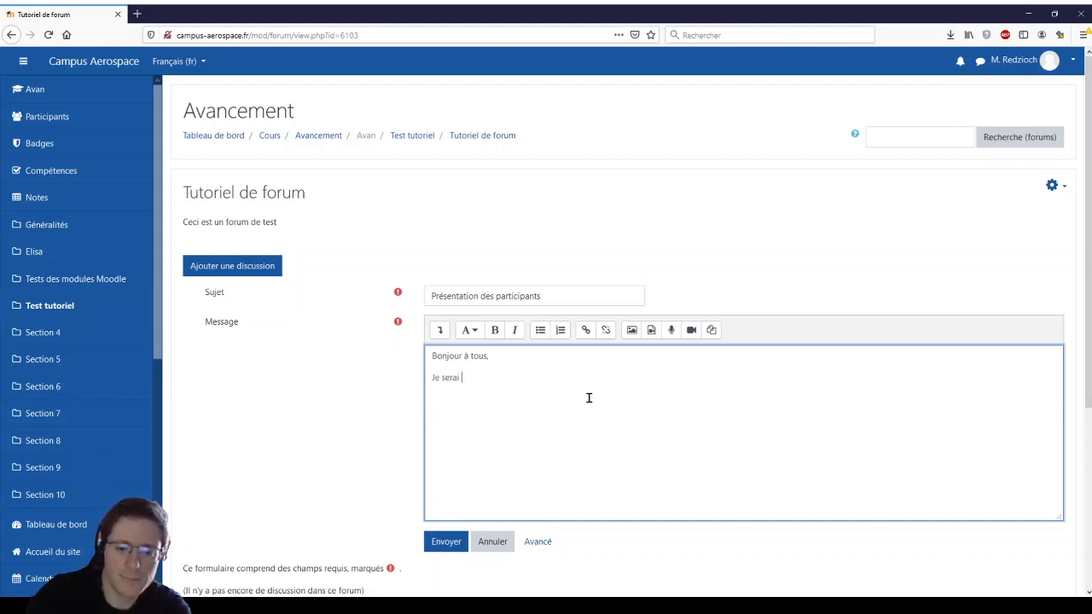
pyautogui.write(' votre int')
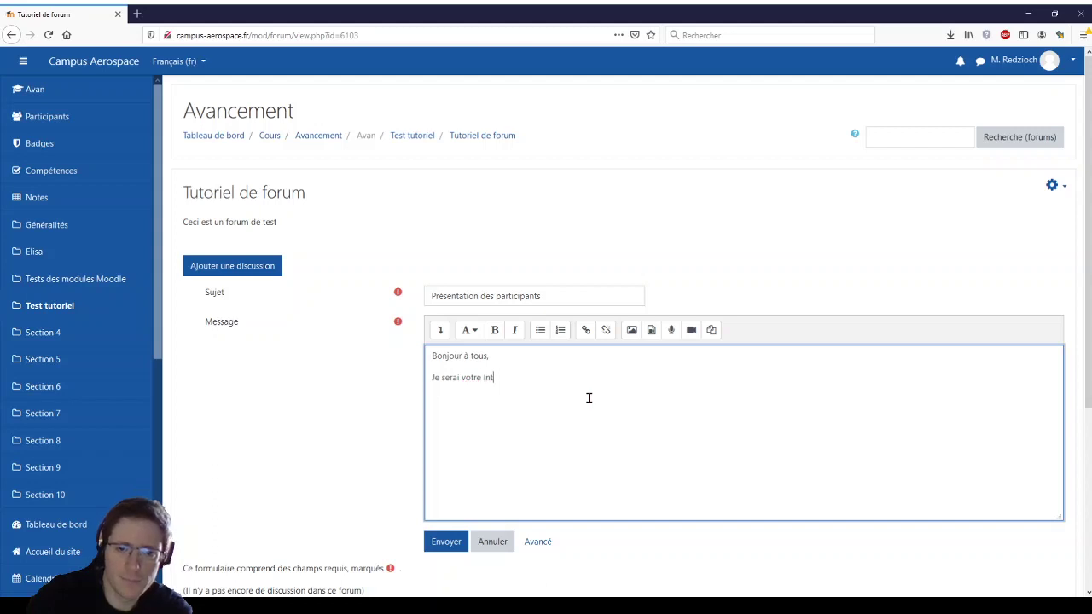
pyautogui.write('erlocuteur po')
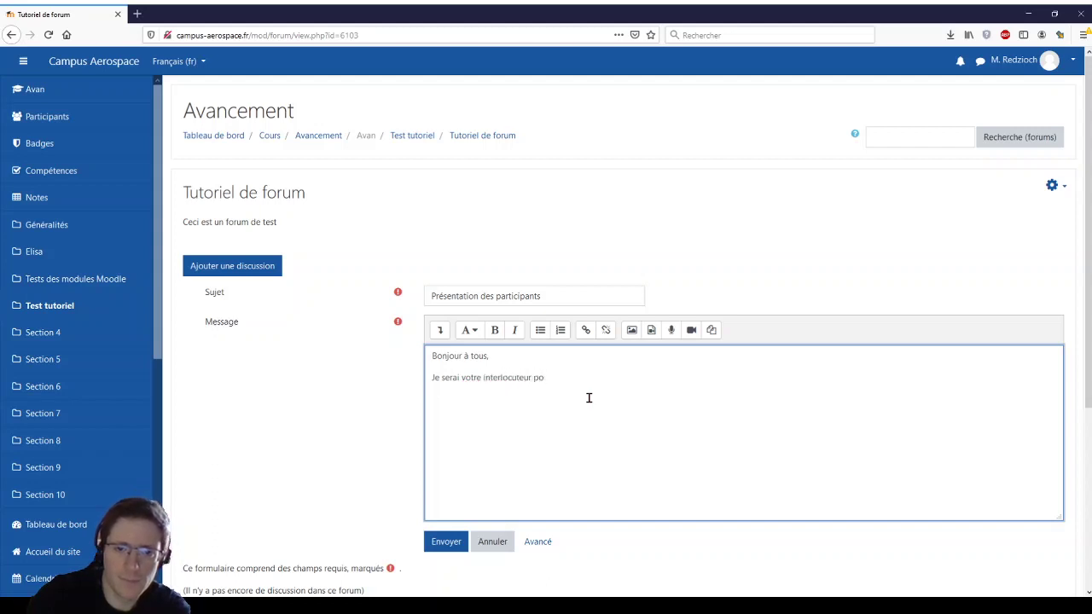
pyautogui.write('ur les temps ')
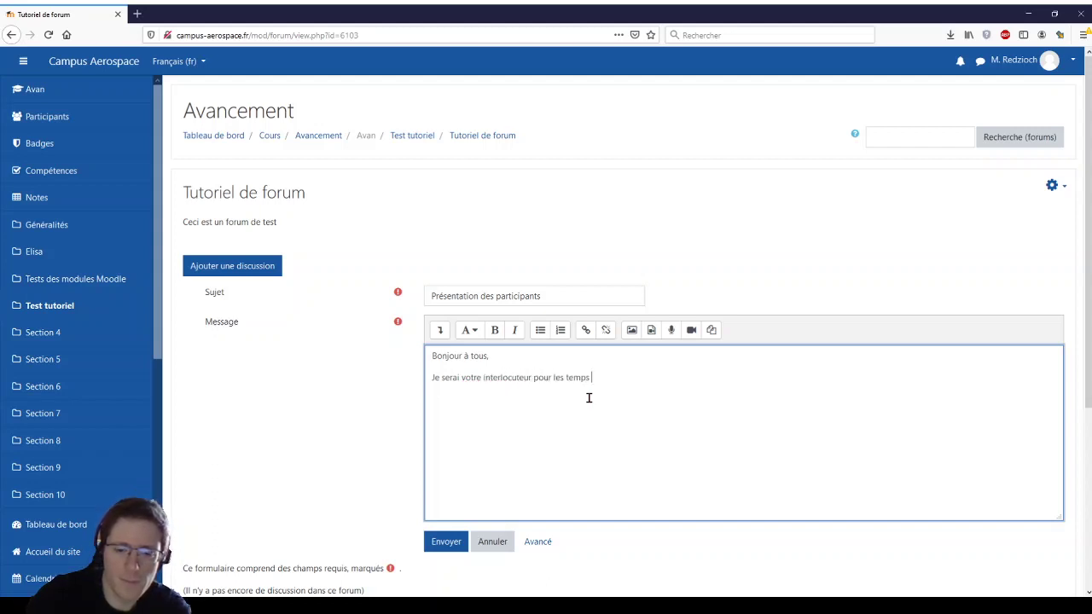
pyautogui.write('à venir')
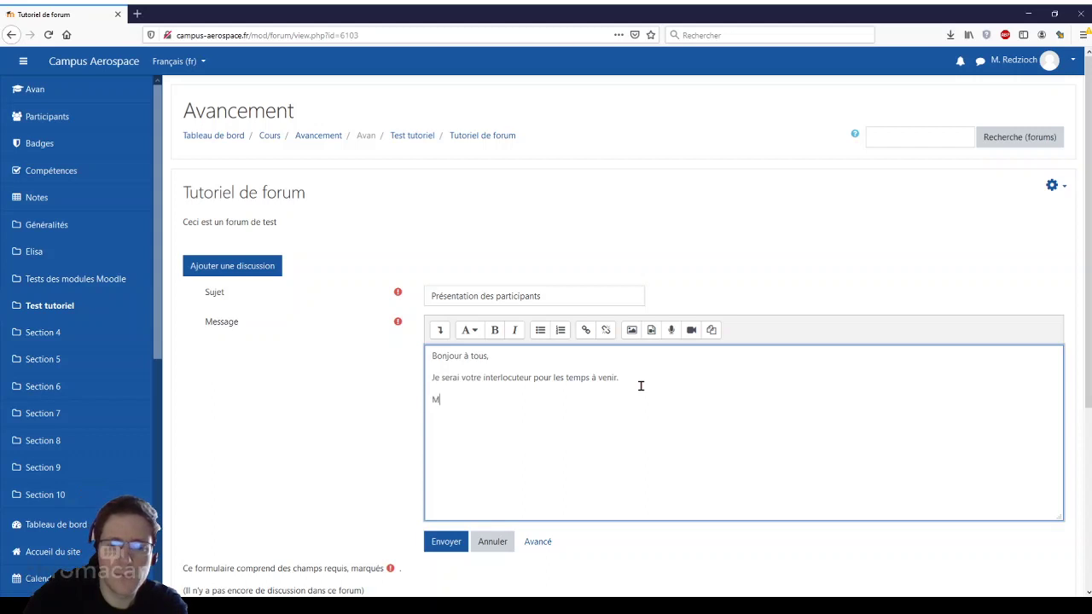
pyautogui.write('.REDZIOCH')
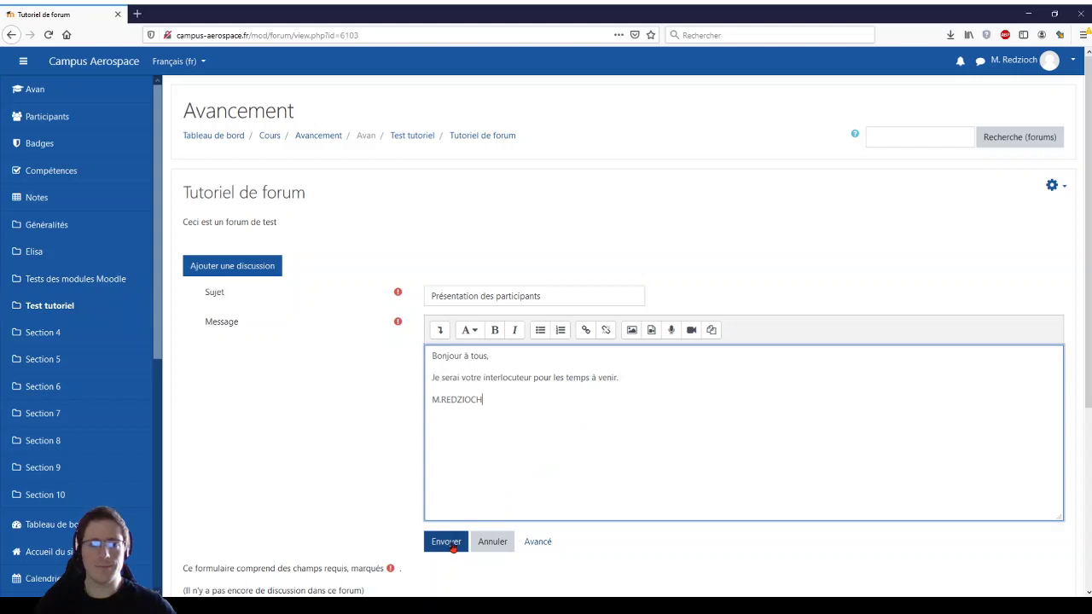
pyautogui.click(448, 544)
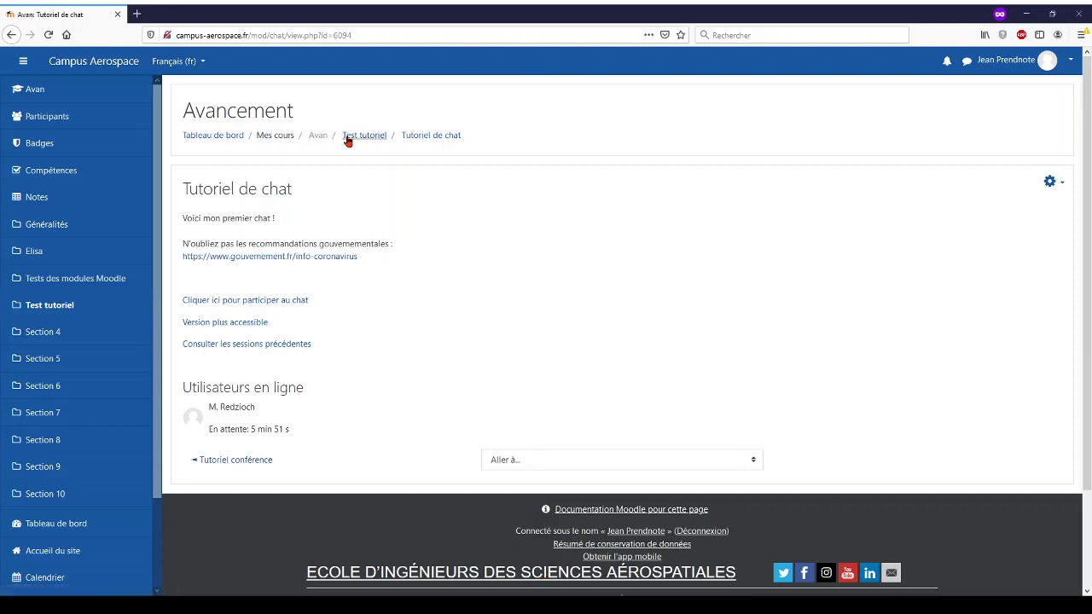
# In the student's browser session, return to the "Avan" course and open "Tutoriel de forum" in the "Test tutoriel" section.
pyautogui.click(318, 137)
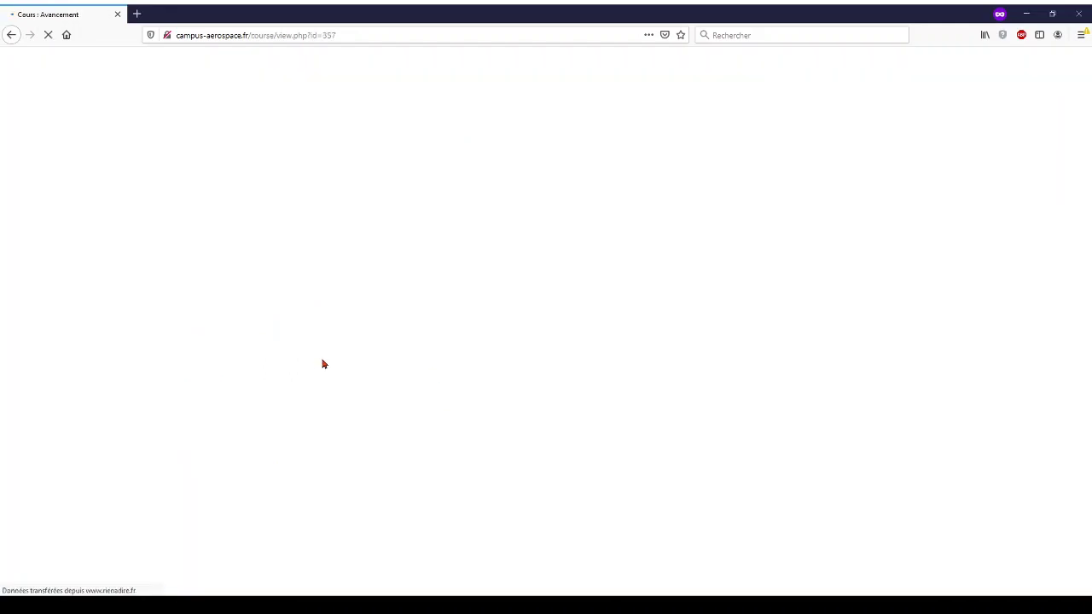
pyautogui.scroll(-7, 491, 312)
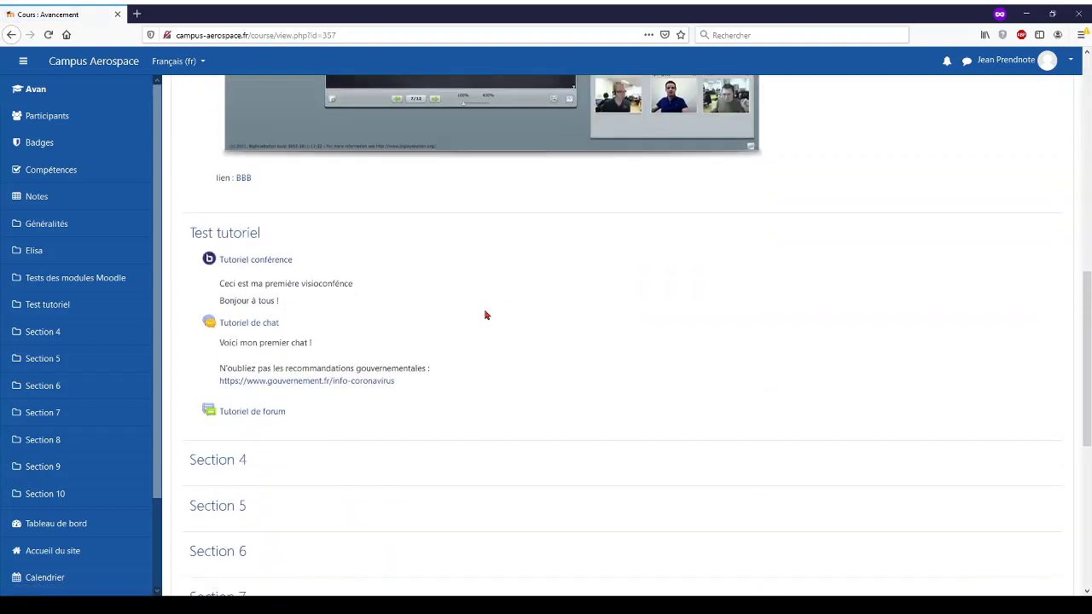
pyautogui.click(269, 414)
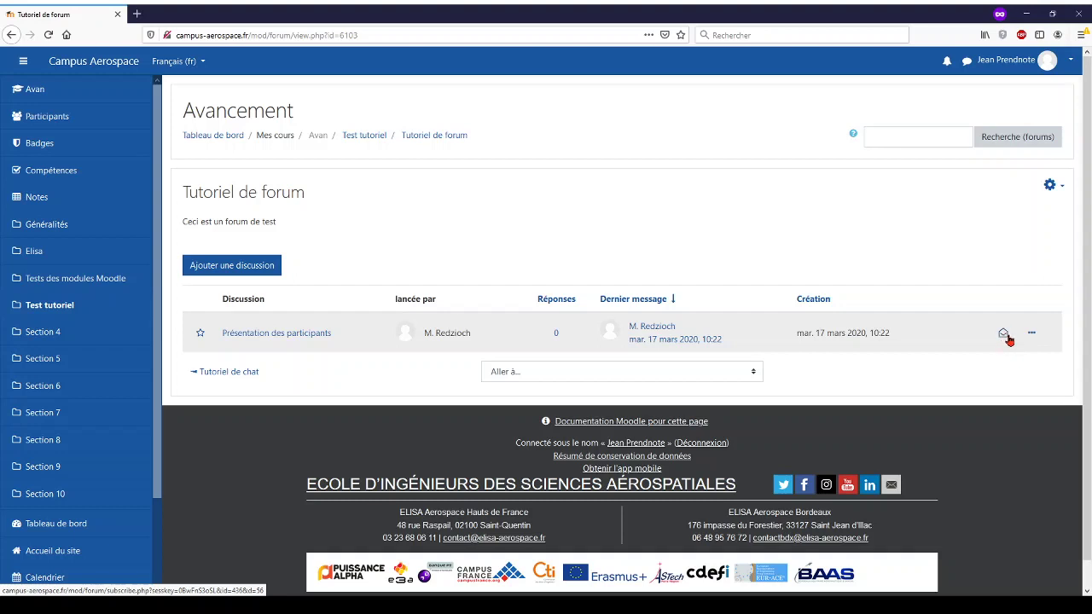
# Examine the extra actions offered for the "Présentation des participants" discussion and subscribe to the discussion.
pyautogui.click(1031, 333)
pyautogui.click(1026, 284)
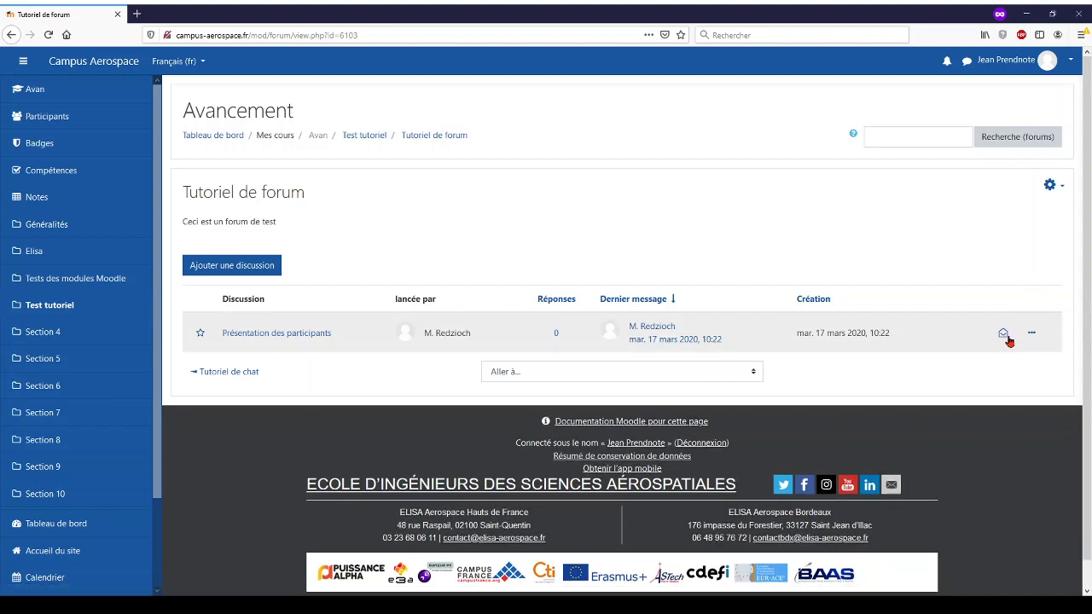
pyautogui.click(1032, 333)
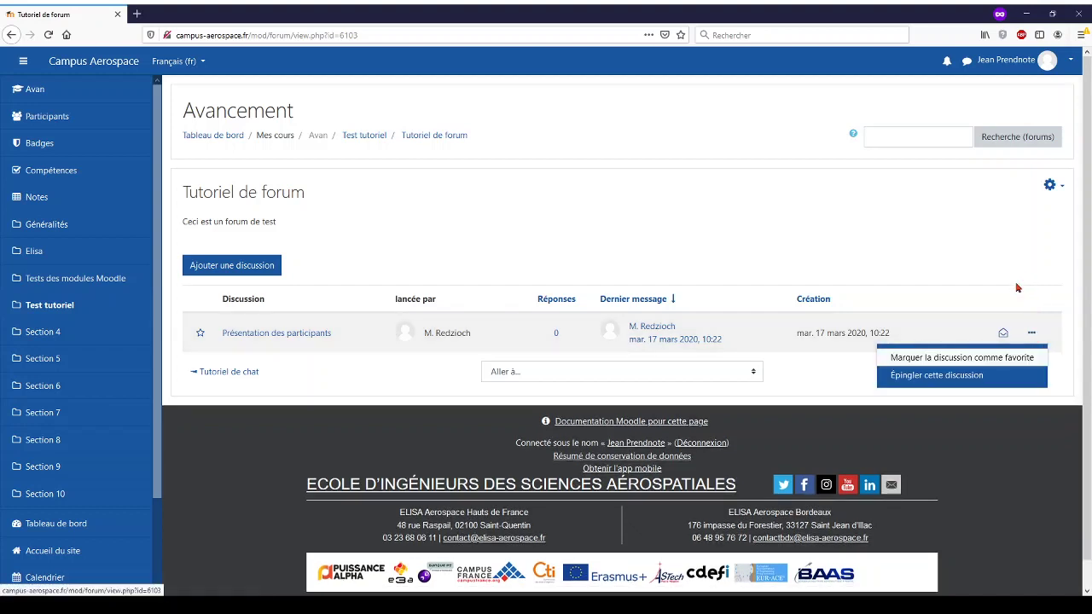
pyautogui.click(1017, 287)
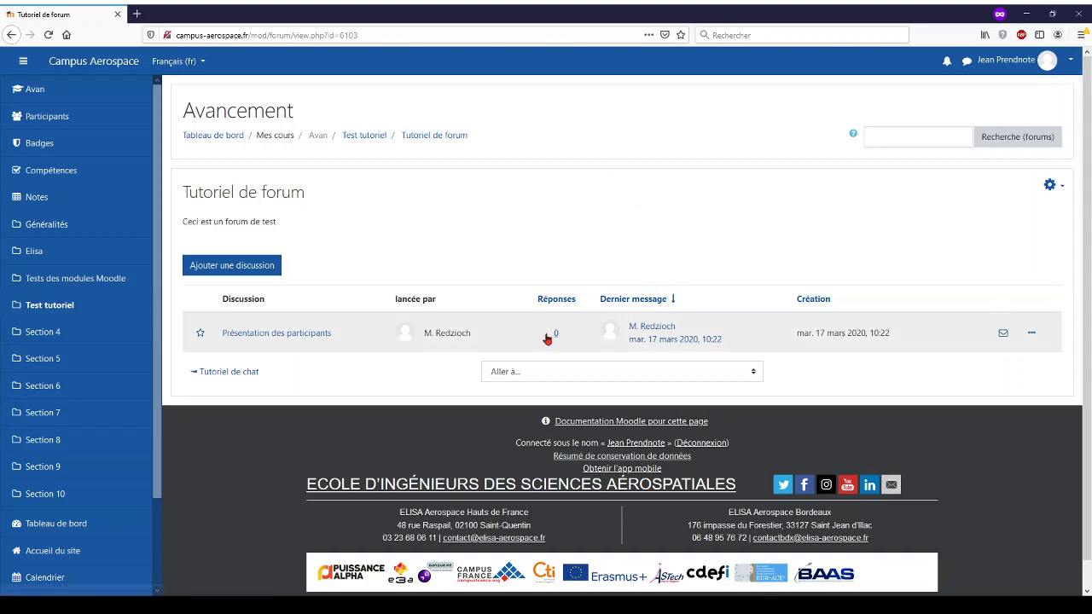
# Open the "Présentation des participants" discussion and begin a reply with "Bonjour" and the teacher's name.
pyautogui.click(298, 339)
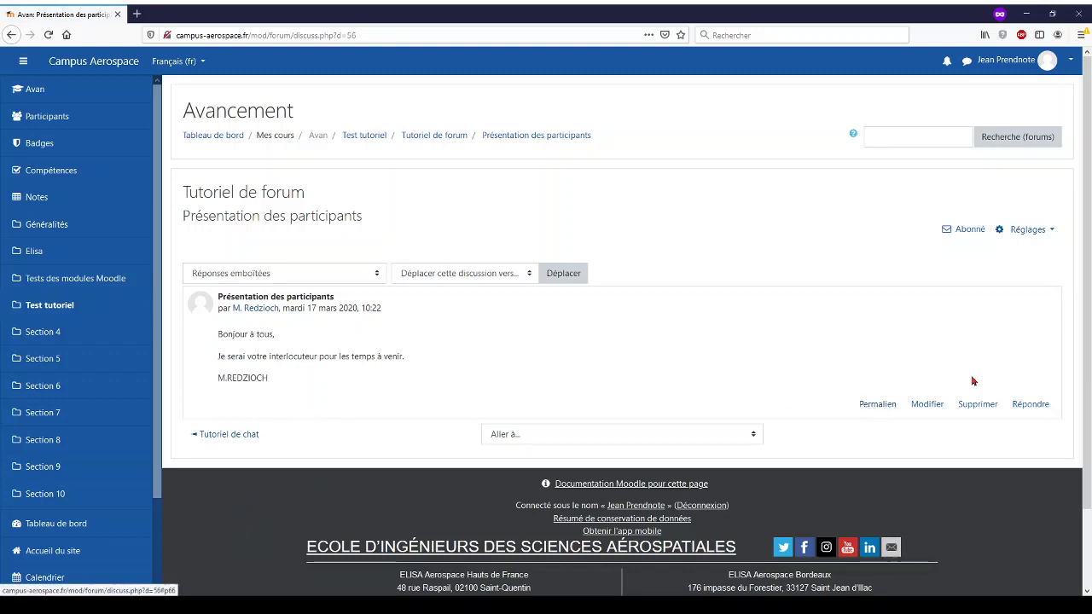
pyautogui.click(1031, 410)
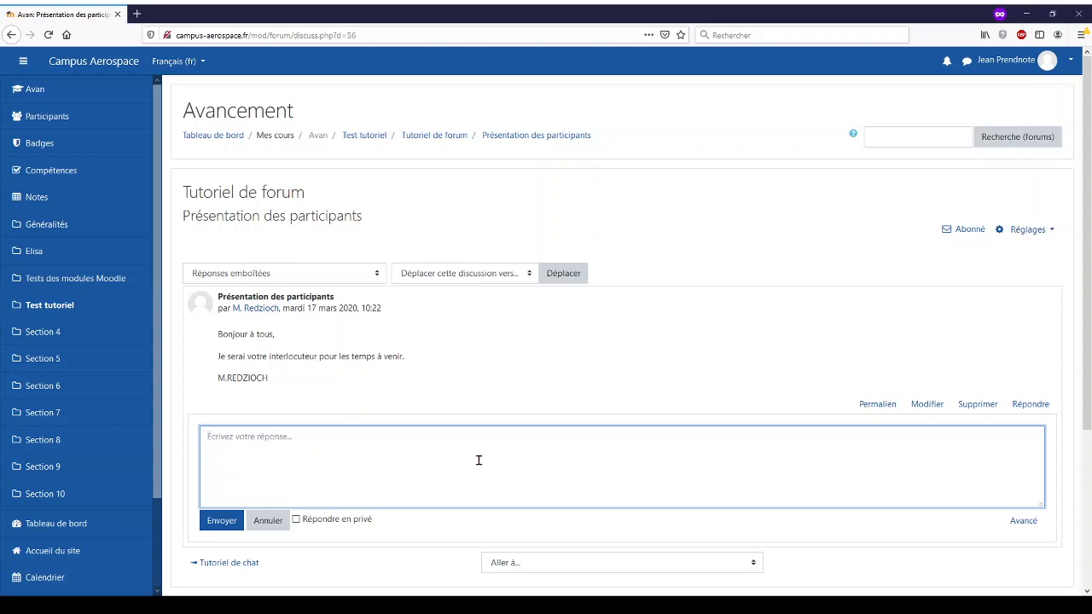
pyautogui.write('Bo')
pyautogui.write('njour M')
pyautogui.write('.REDZIOCH,  ')
# Add the sentence "Je m'appelle" followed by the student's full name to the reply.
pyautogui.write("Je m'a")
pyautogui.write('pelle')
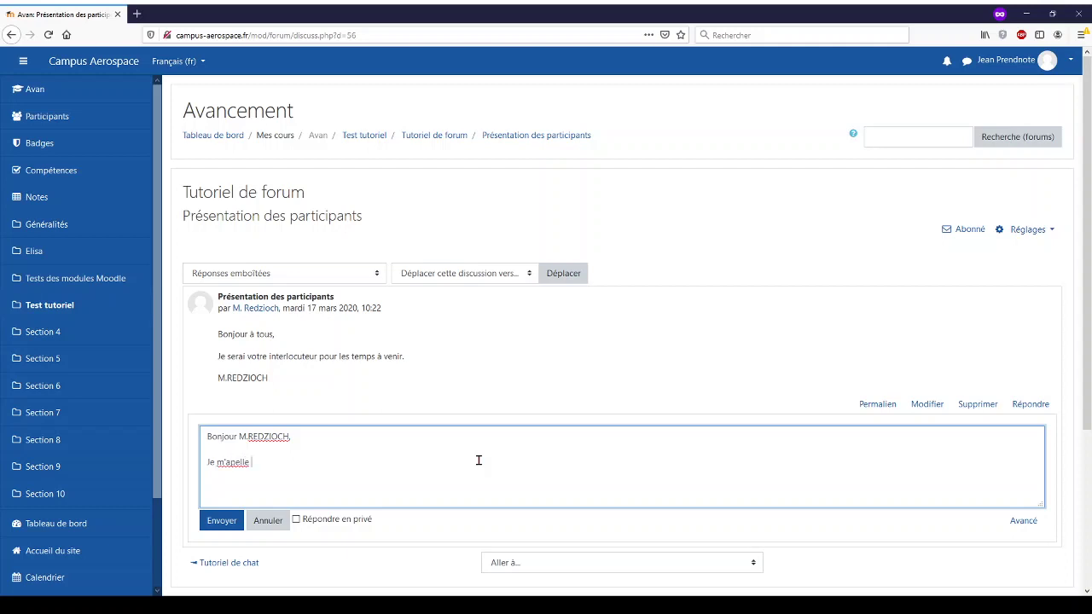
pyautogui.press('BackSpace')
pyautogui.press('BackSpace')
pyautogui.press('BackSpace')
pyautogui.press('BackSpace')
pyautogui.write('pelle Jean Prendnote.')
pyautogui.press('BackSpace')
# Close the reply with "Bonne journée" in a new paragraph and send it.
pyautogui.press('Return')
pyautogui.press('Return')
pyautogui.write('Bonne jour')
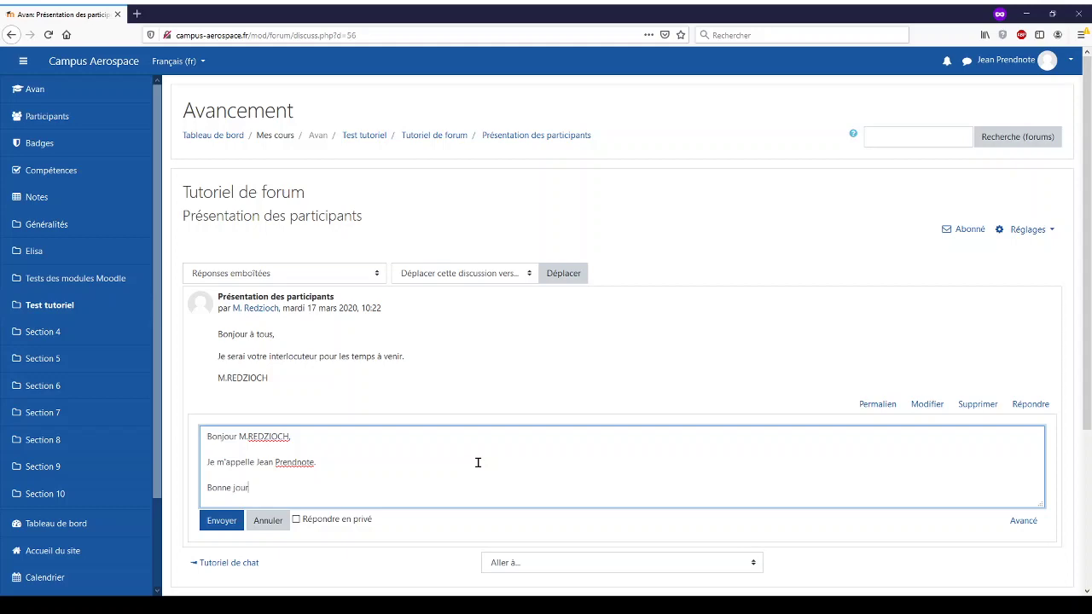
pyautogui.write('née')
pyautogui.click(218, 528)
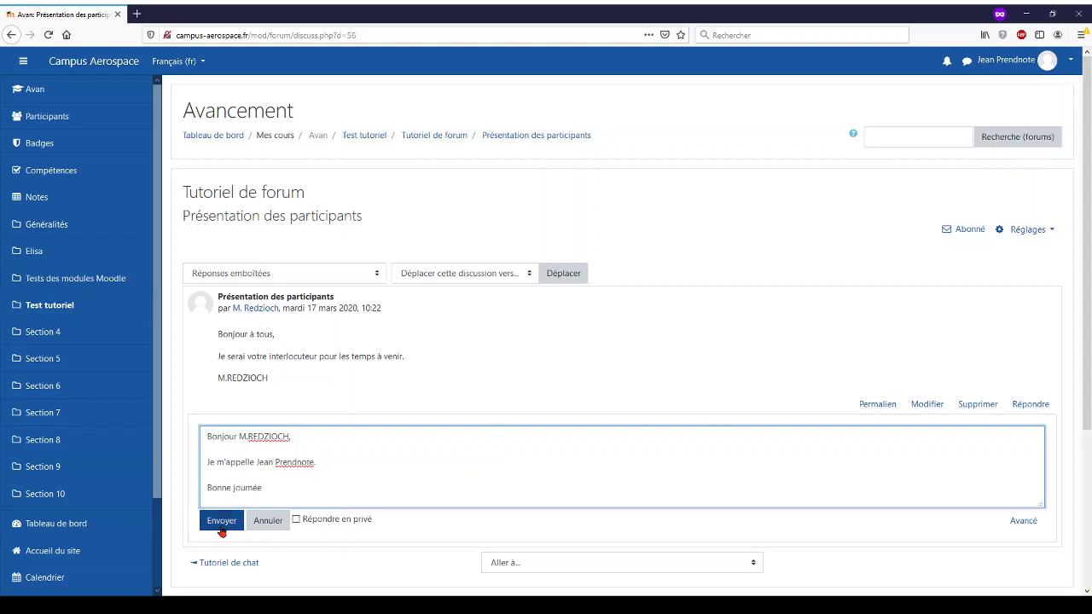